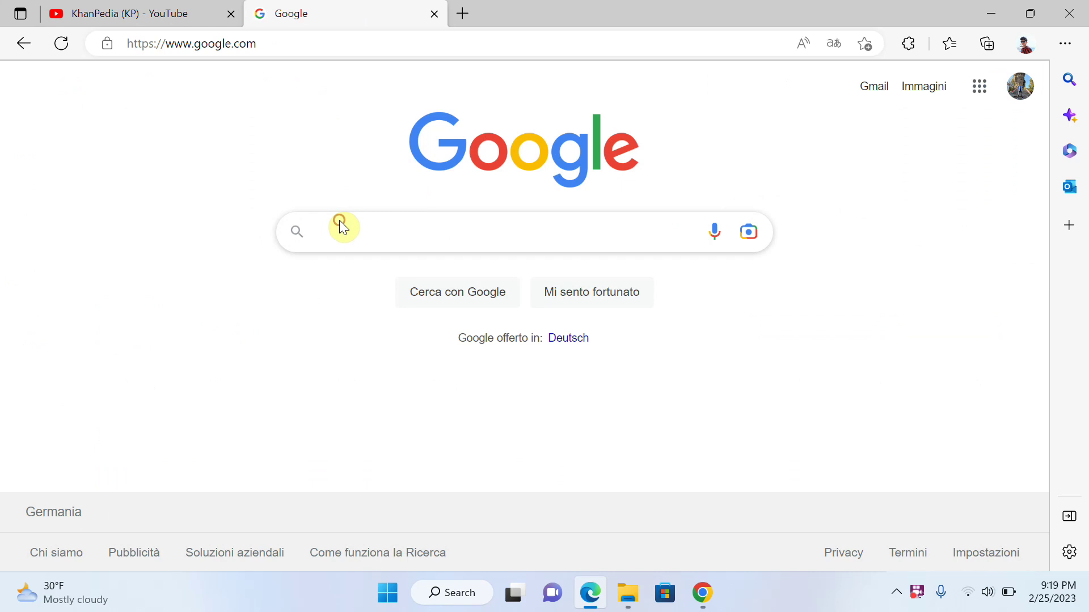
- Search Google for "eclipse" and open the Eclipse Downloads page of The Eclipse Foundation in a new tab
text(ec)
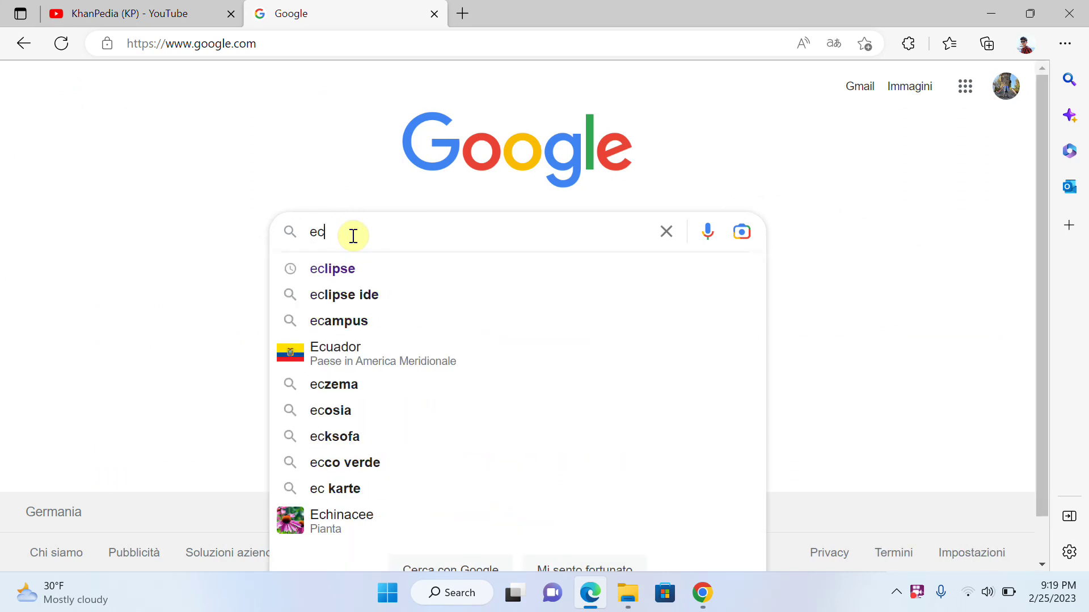
key(Down)
key(Return)
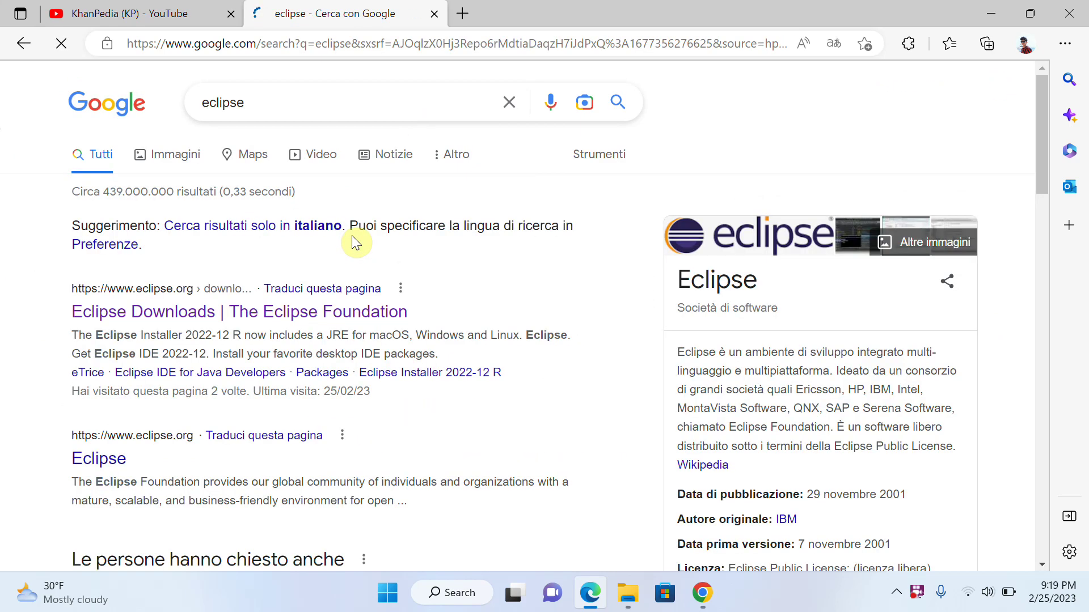
middle_click(213, 313)
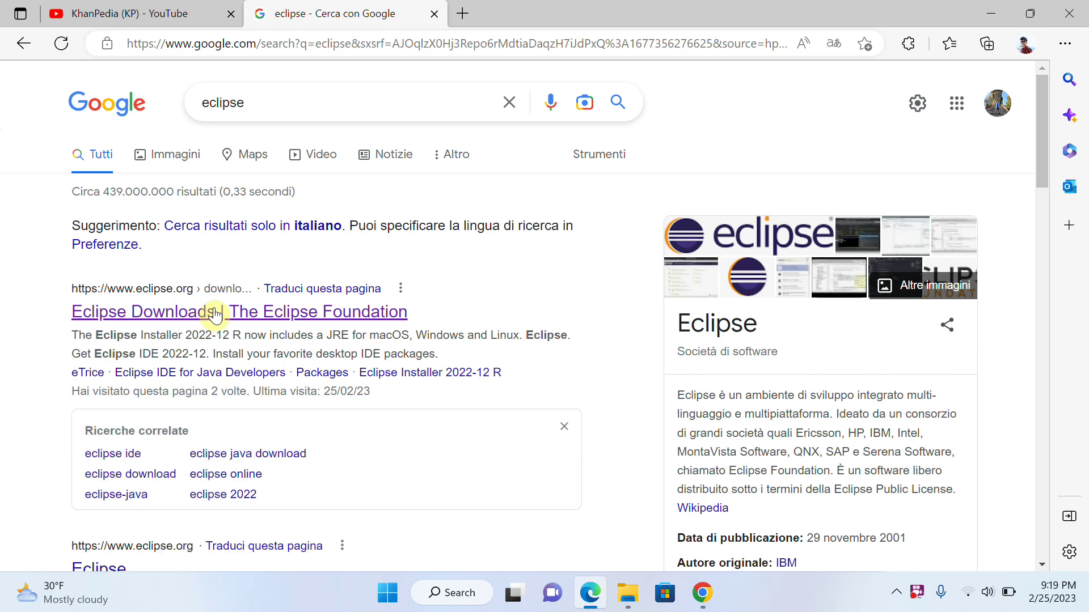
click(479, 12)
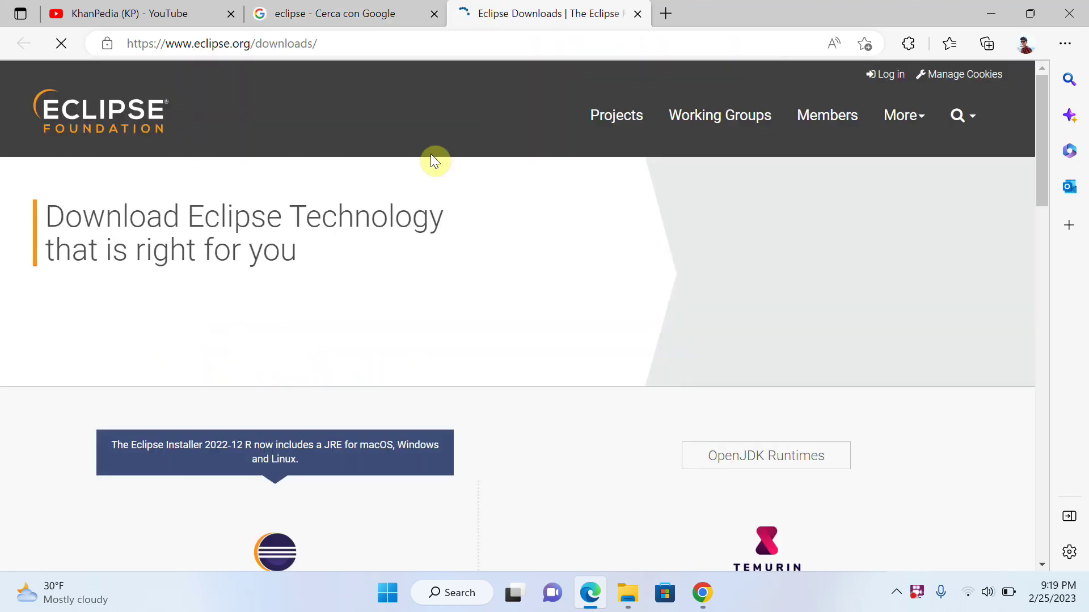
- Download the x86_64 Eclipse IDE 2022-12 installer, eclipse-inst-jre-win64.exe, from the offered mirror
scroll(486, 343, down, 2)
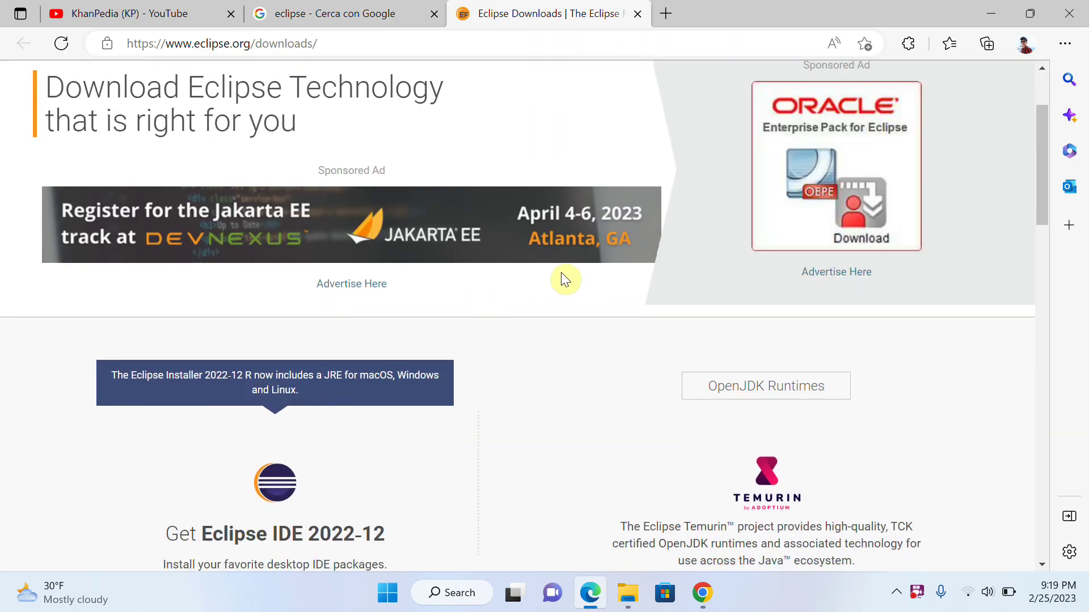
scroll(550, 432, down, 3)
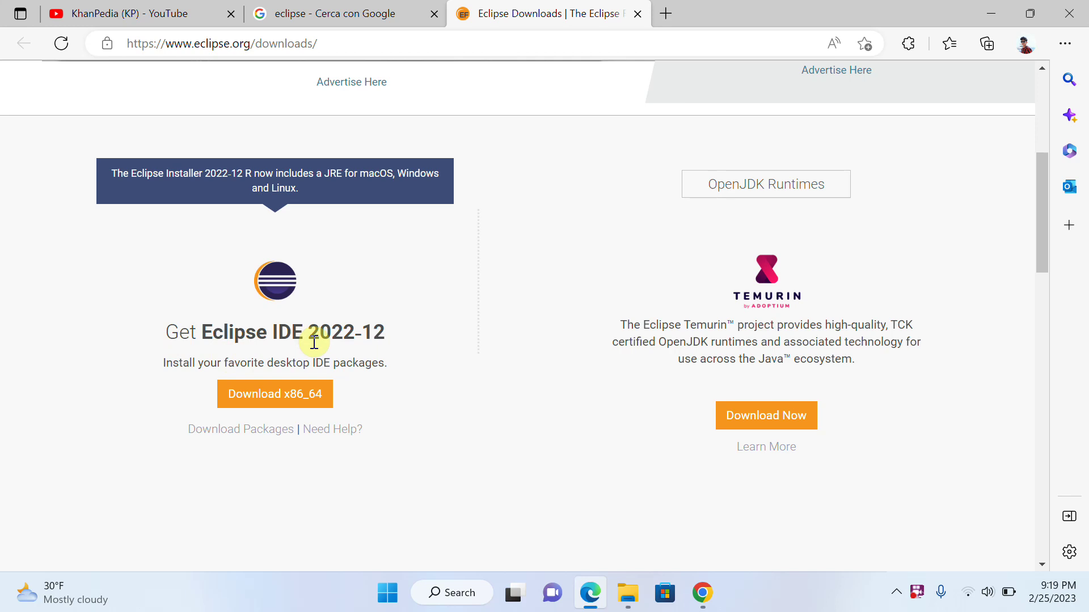
scroll(284, 448, up, 1)
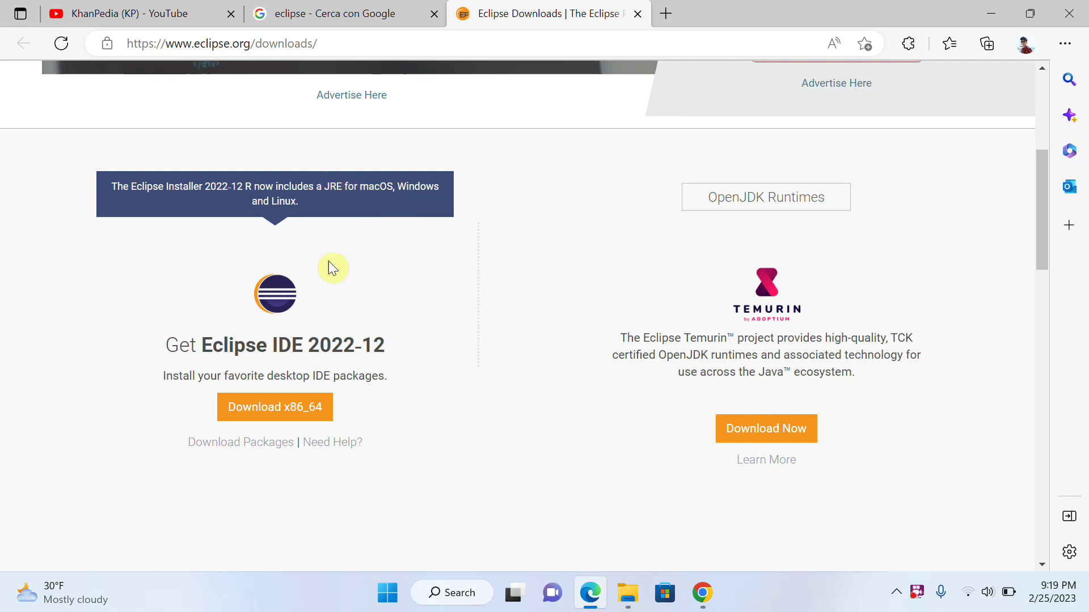
click(280, 410)
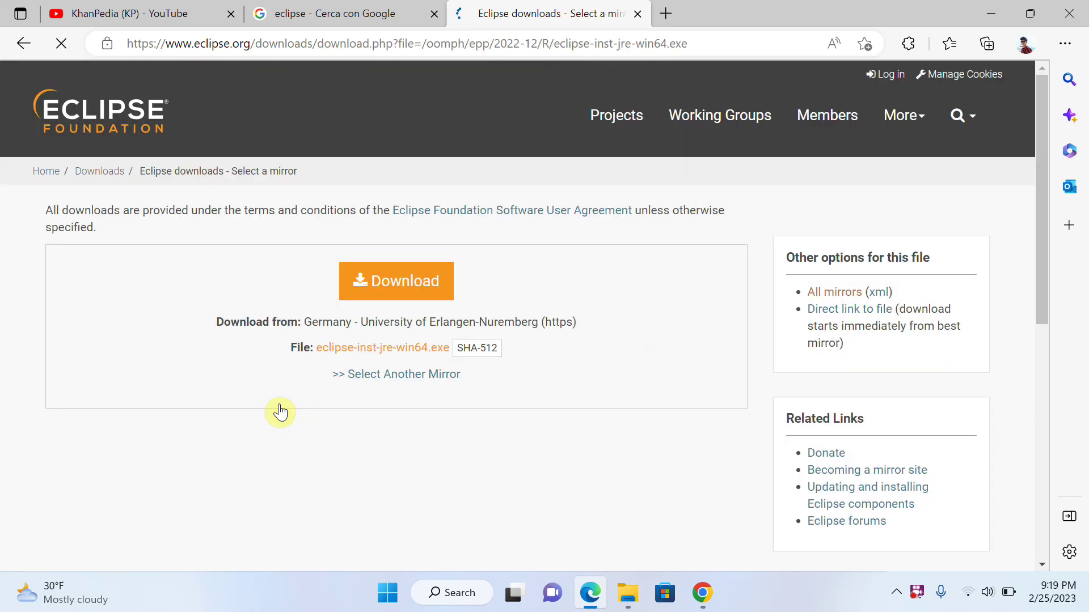
click(391, 288)
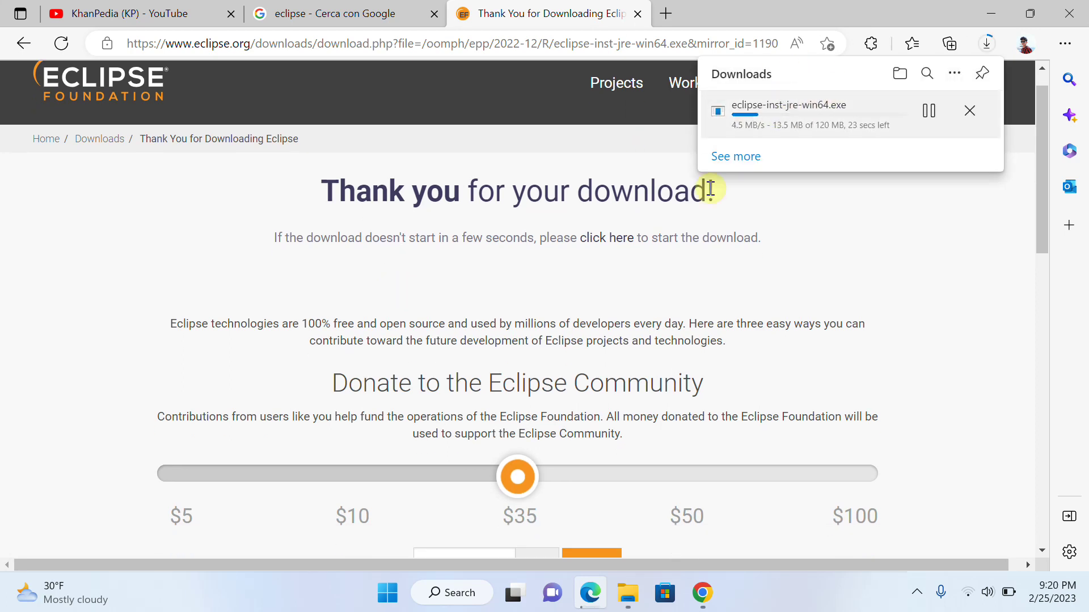
mouse_move(807, 114)
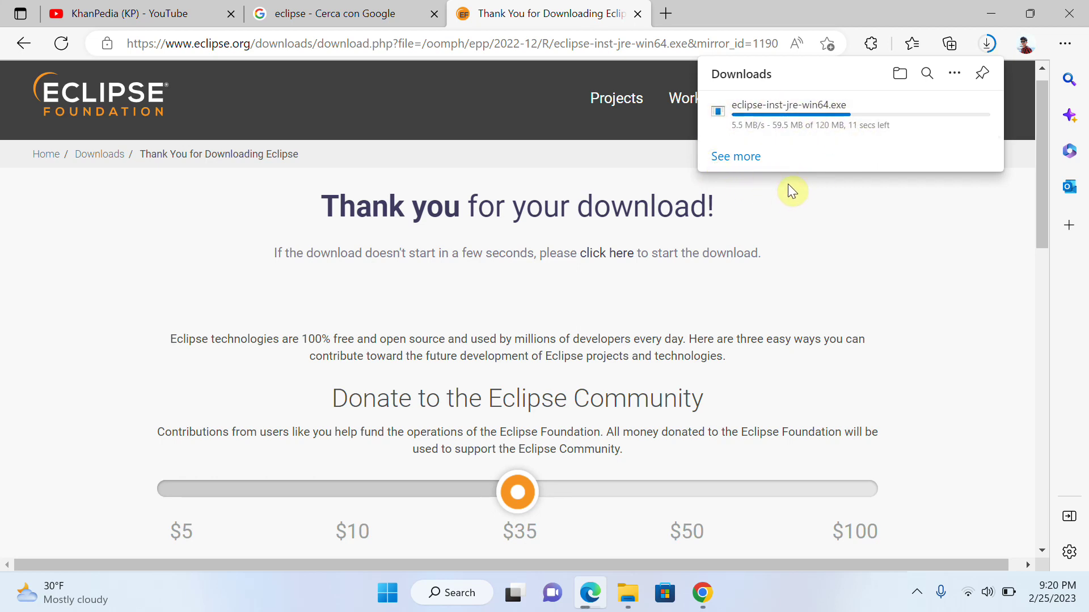
scroll(662, 337, down, 2)
scroll(660, 338, down, 1)
scroll(658, 338, up, 2)
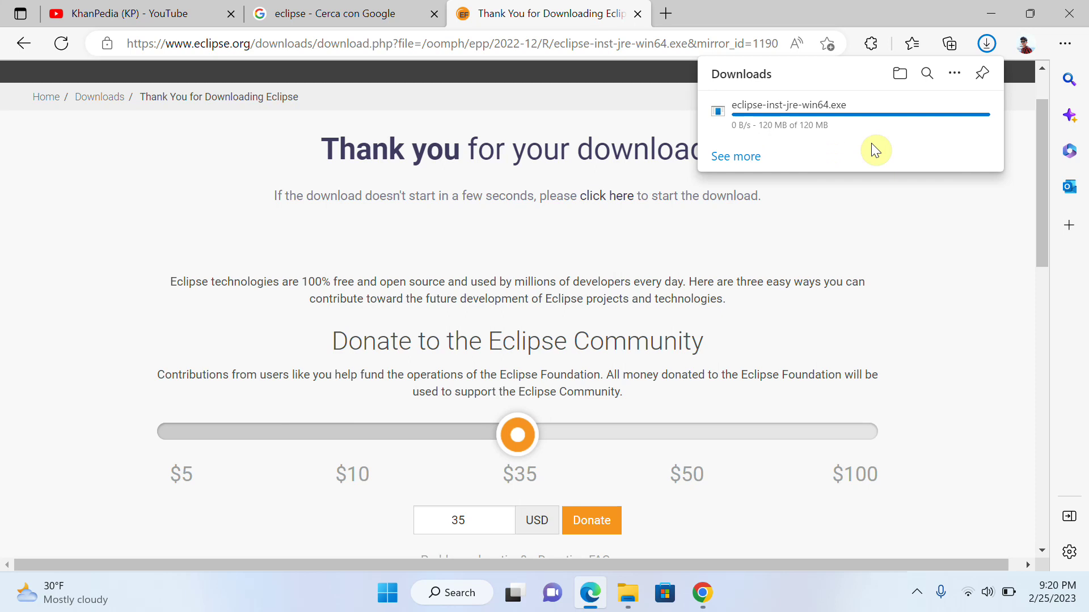
- Switch to File Explorer, run eclipse-inst-jre-win64 from the Downloads folder, and minimize the folder window
click(626, 591)
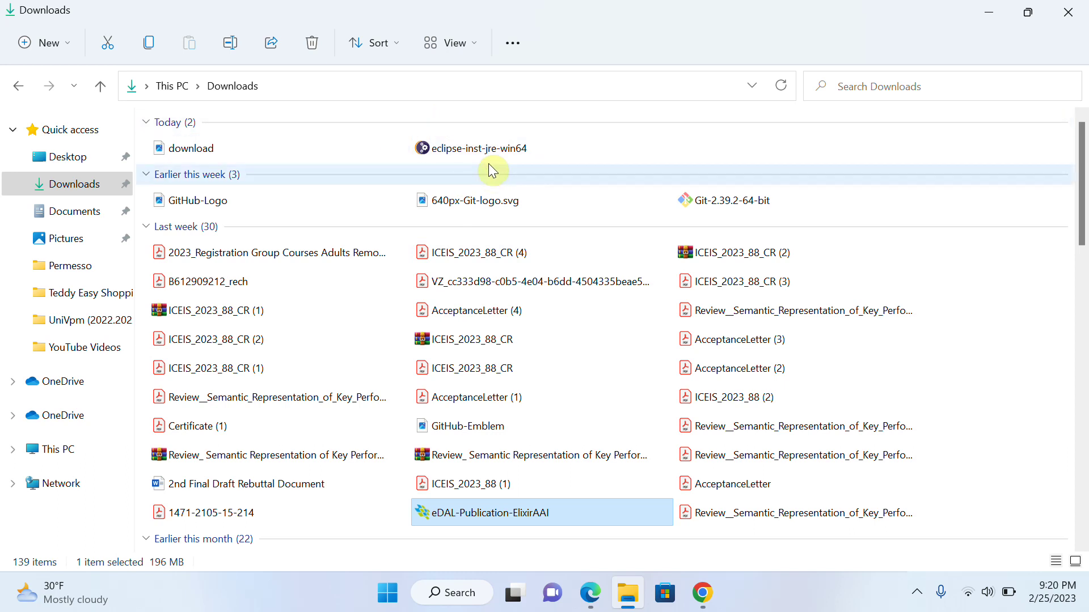
click(469, 154)
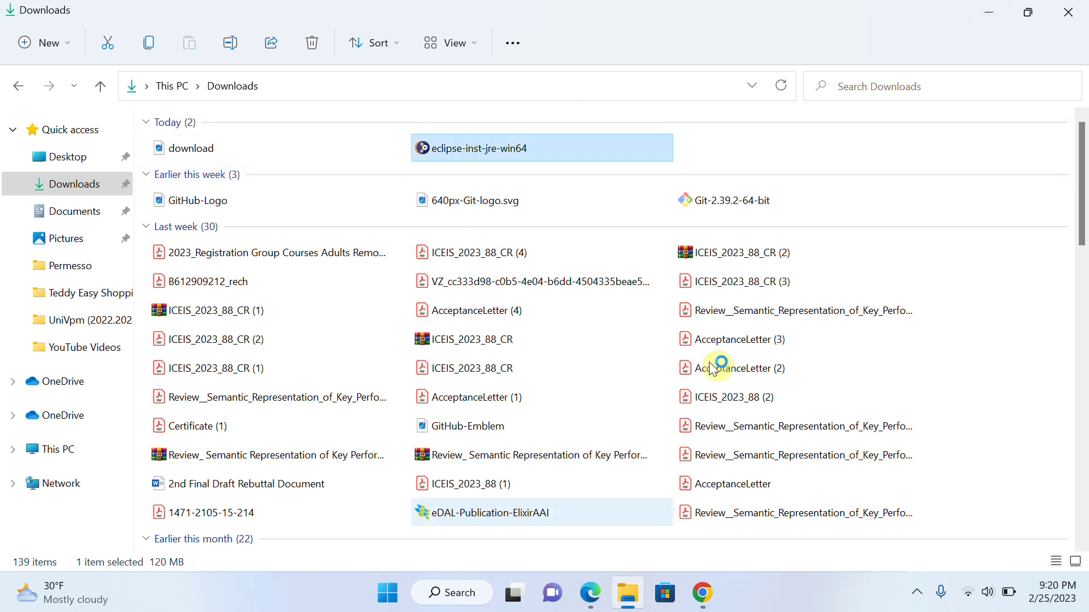
click(997, 13)
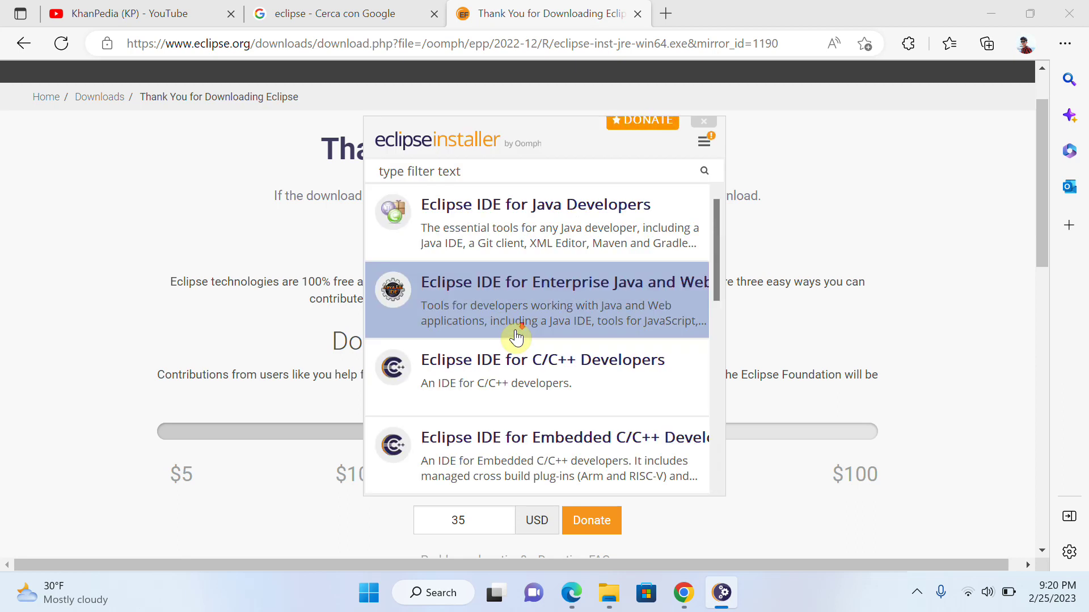
- Browse the packages offered by the installer and choose Eclipse IDE for Java Developers
scroll(516, 338, down, 3)
scroll(516, 338, down, 4)
scroll(516, 338, up, 7)
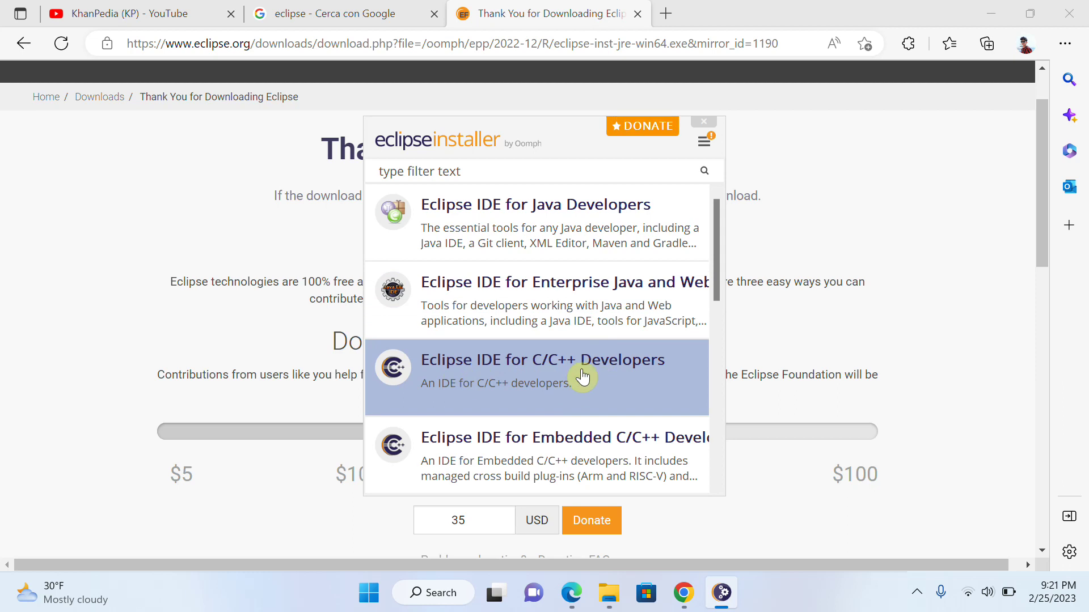
scroll(590, 392, down, 2)
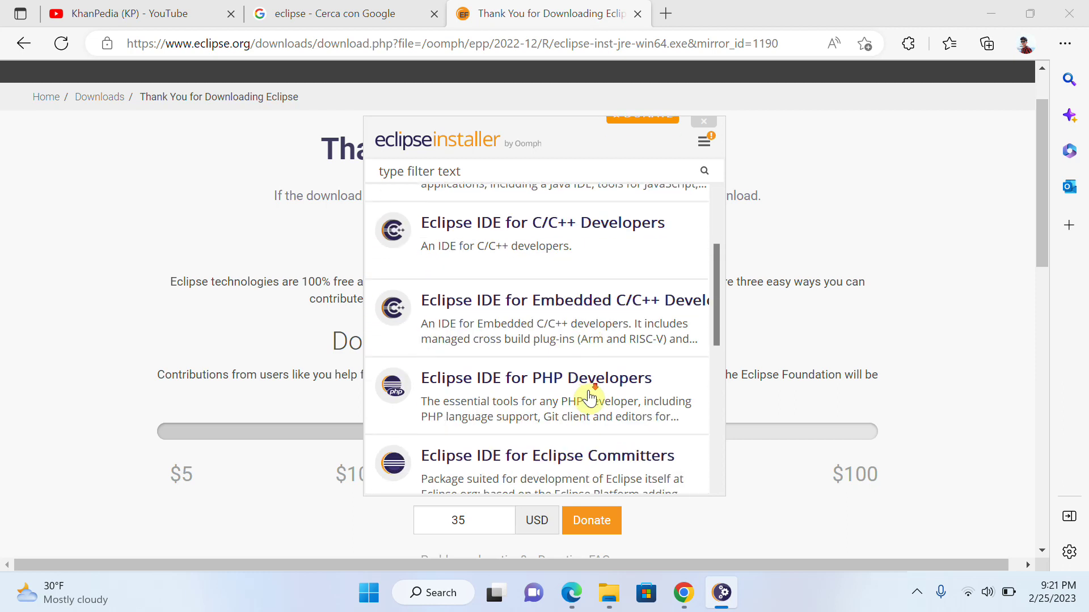
scroll(590, 390, down, 1)
scroll(592, 434, down, 2)
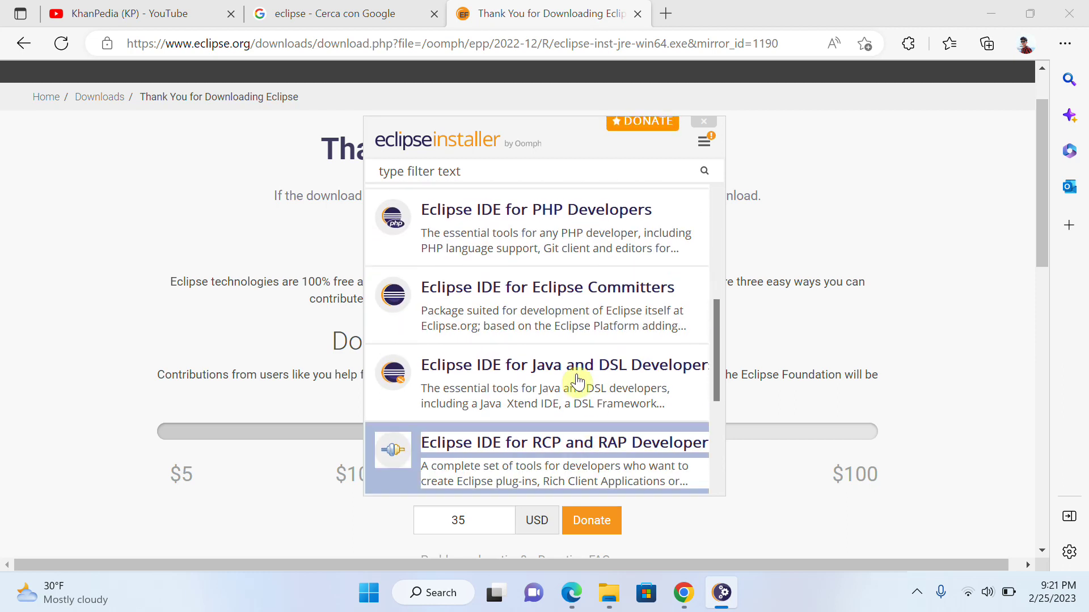
scroll(616, 444, up, 5)
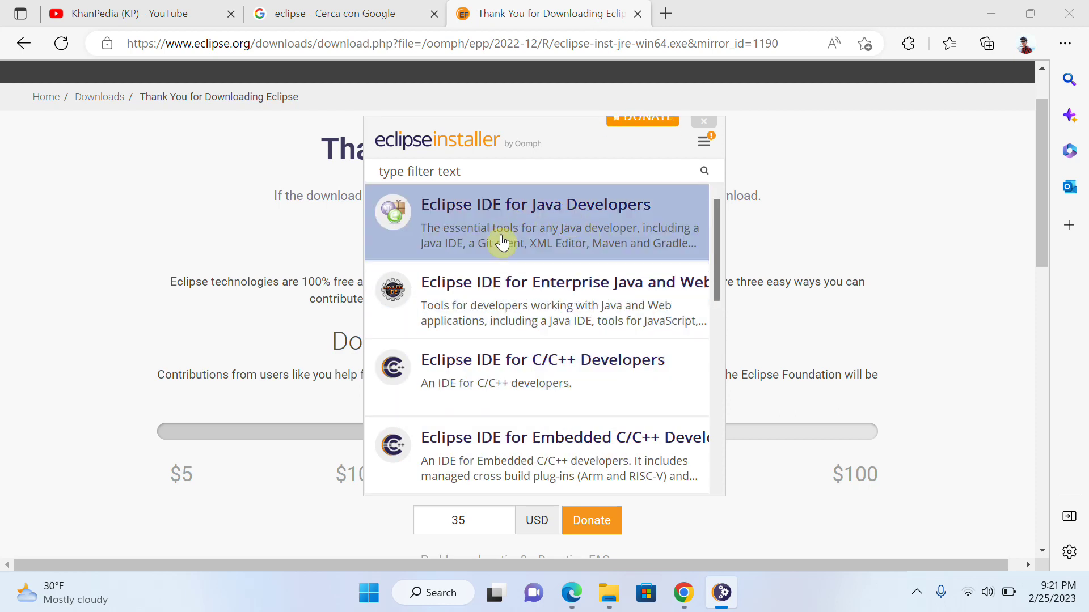
click(559, 229)
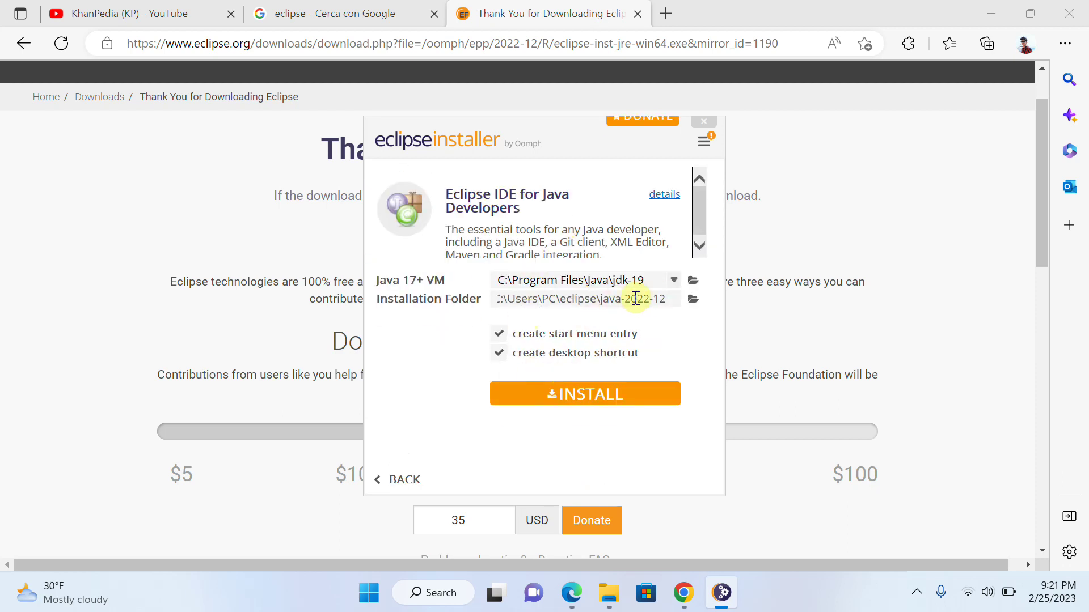
- Keep C:\Program Files\Java\jdk-19 as the Java VM, start the installation, and accept the Eclipse Foundation Software User Agreement
click(672, 279)
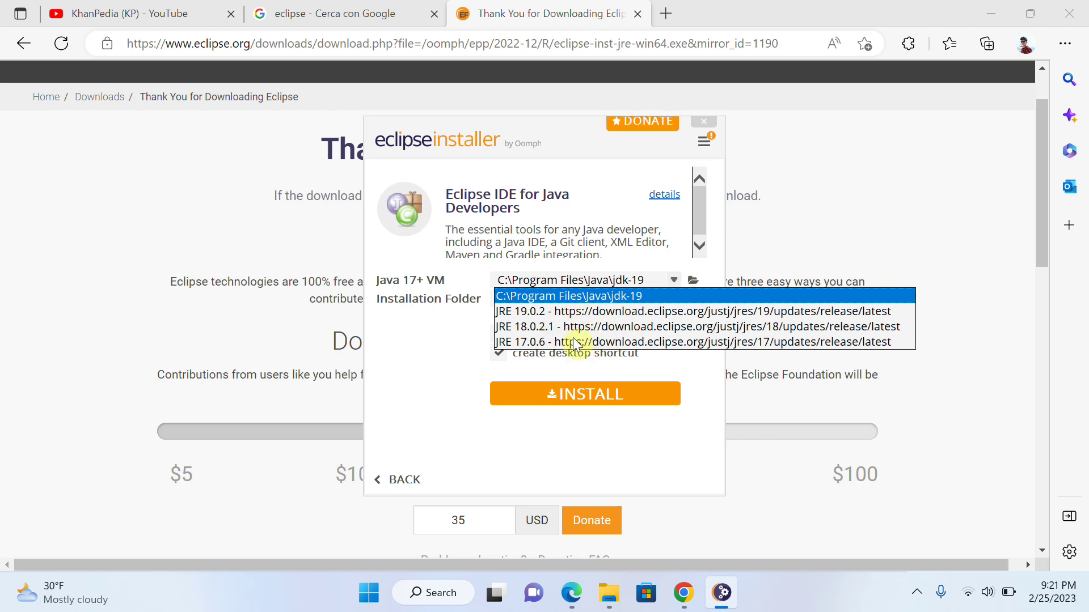
click(447, 377)
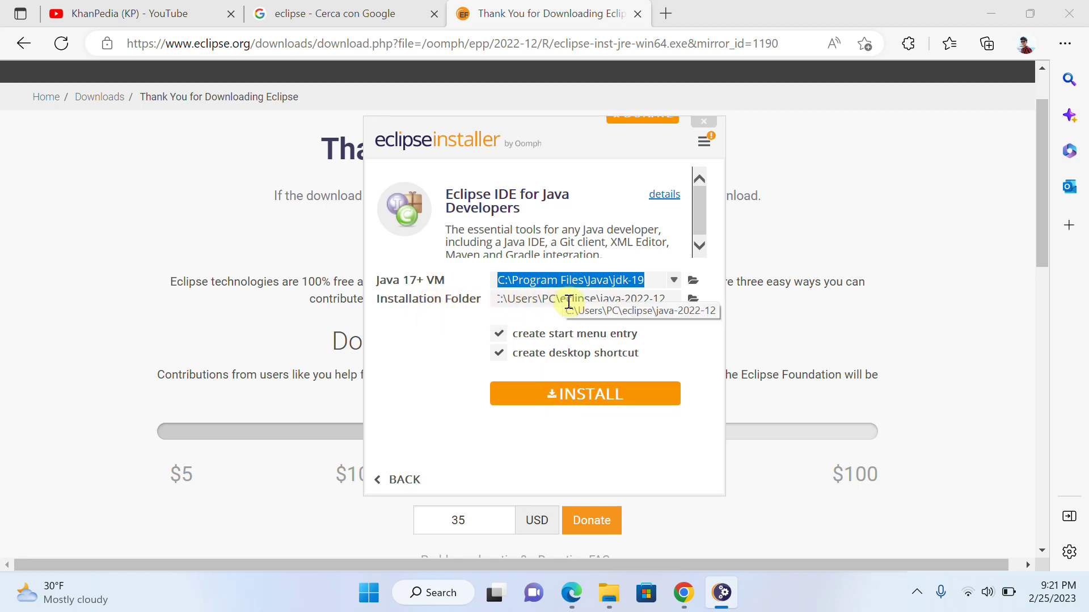
click(573, 397)
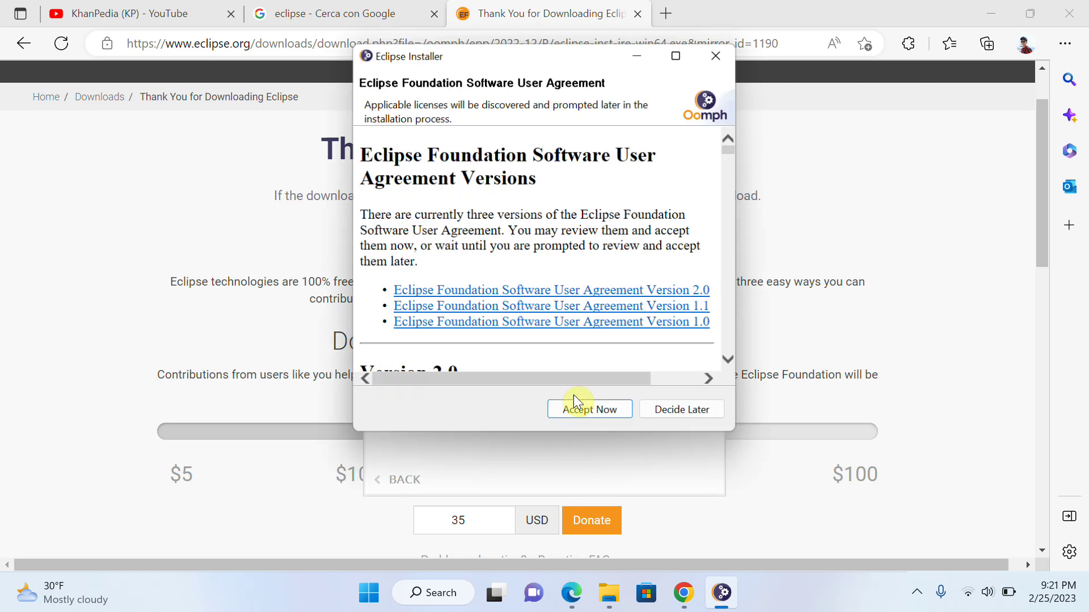
click(605, 418)
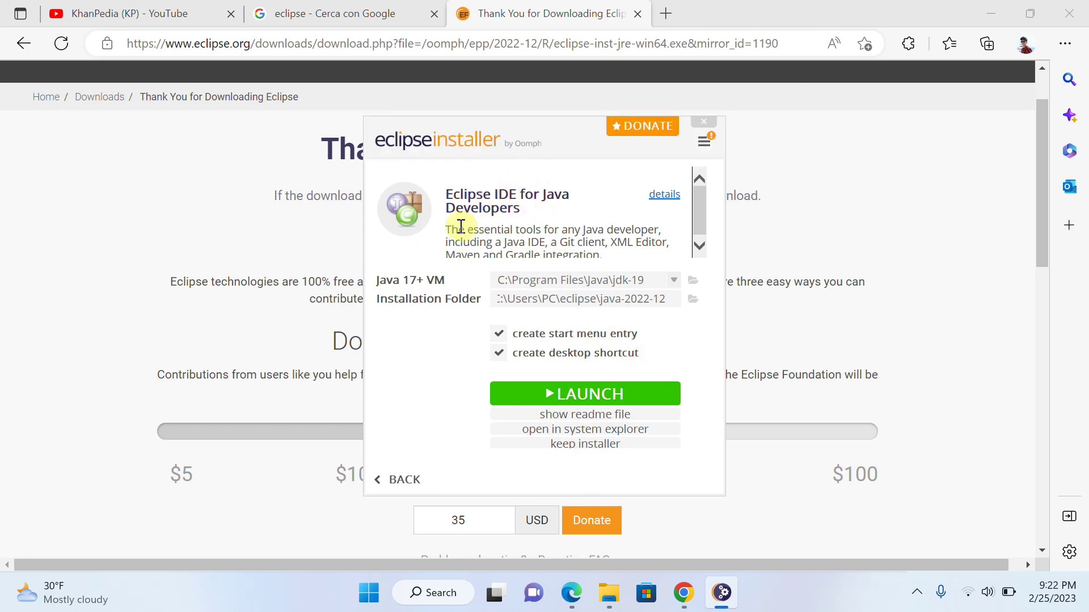
- Launch the installed Eclipse IDE with the default workspace C:\Users\PC\eclipse-workspace
click(587, 393)
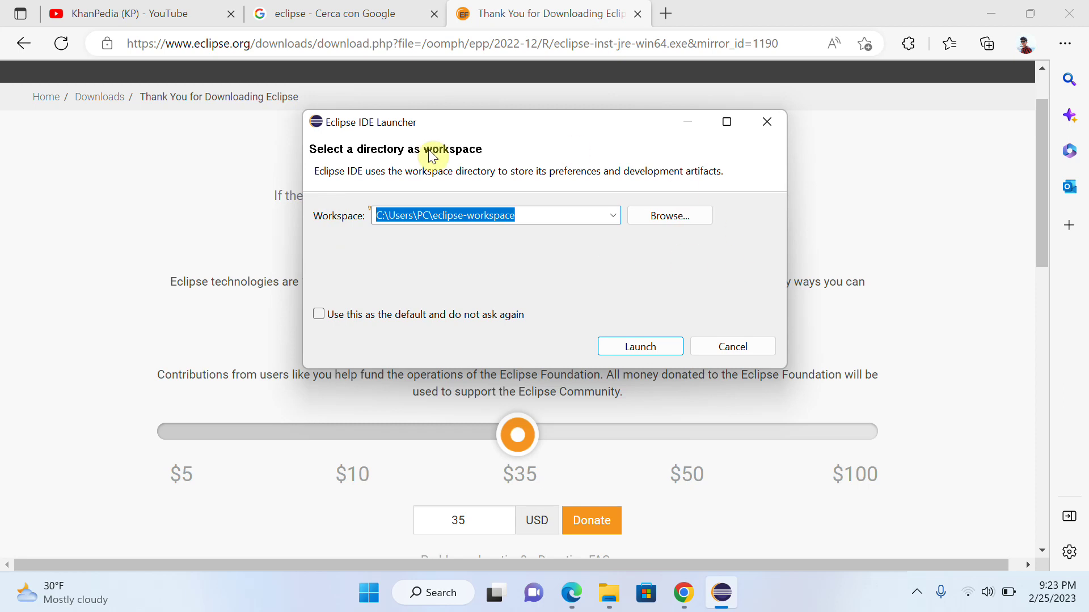
click(668, 219)
click(826, 108)
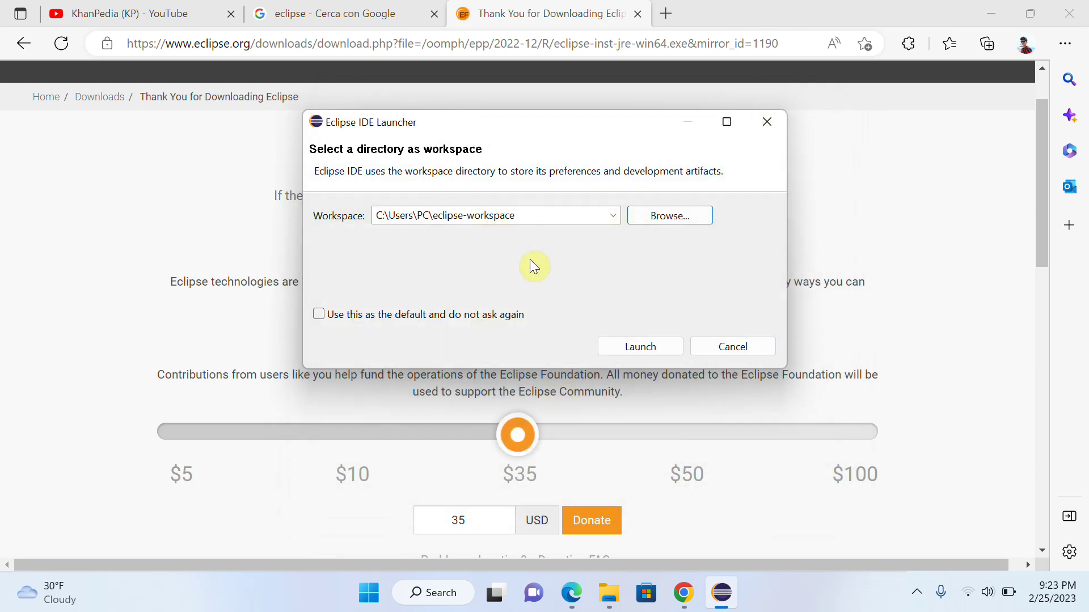
click(633, 345)
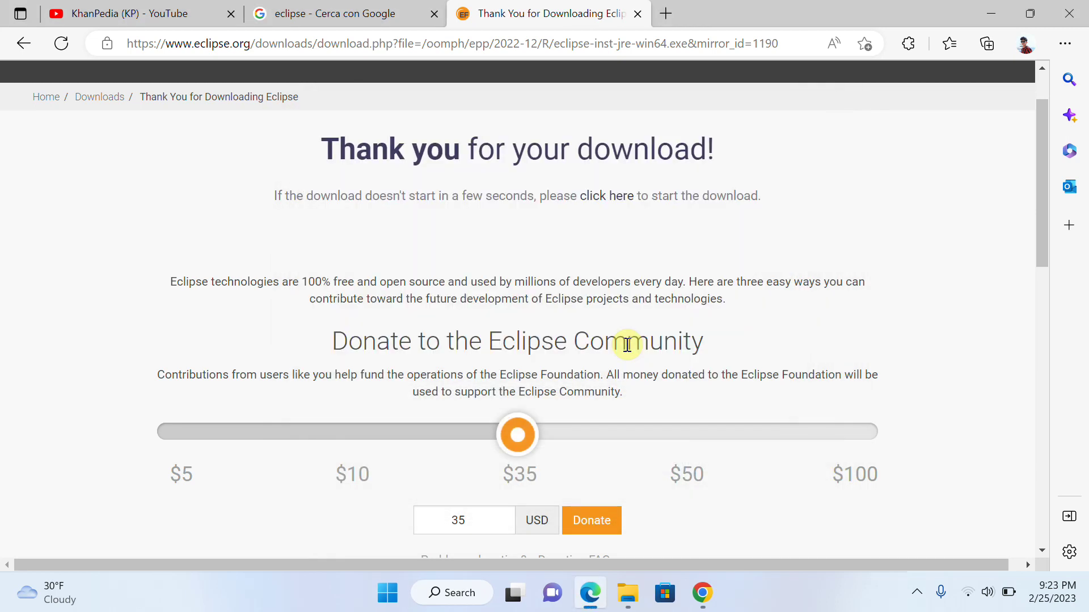
click(646, 141)
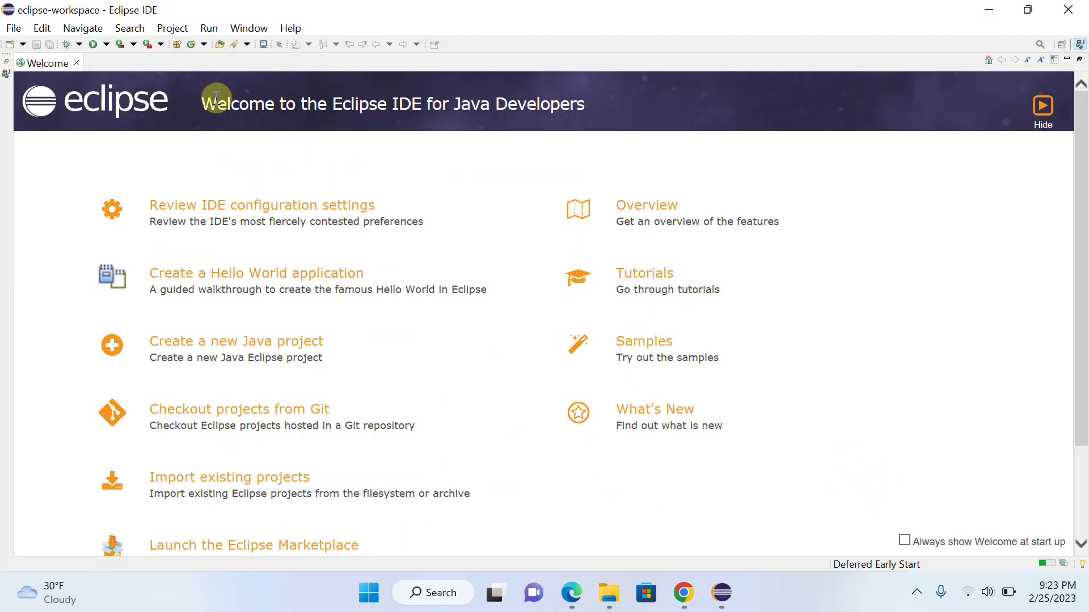
- Close the Welcome page and start creating a new Java project
click(78, 64)
click(13, 29)
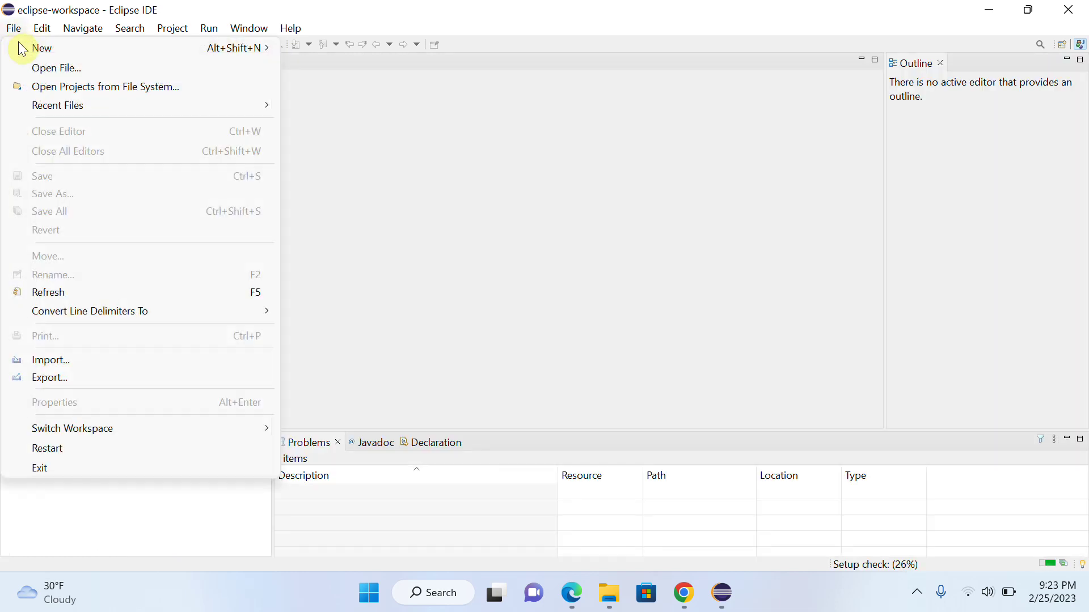
mouse_move(86, 51)
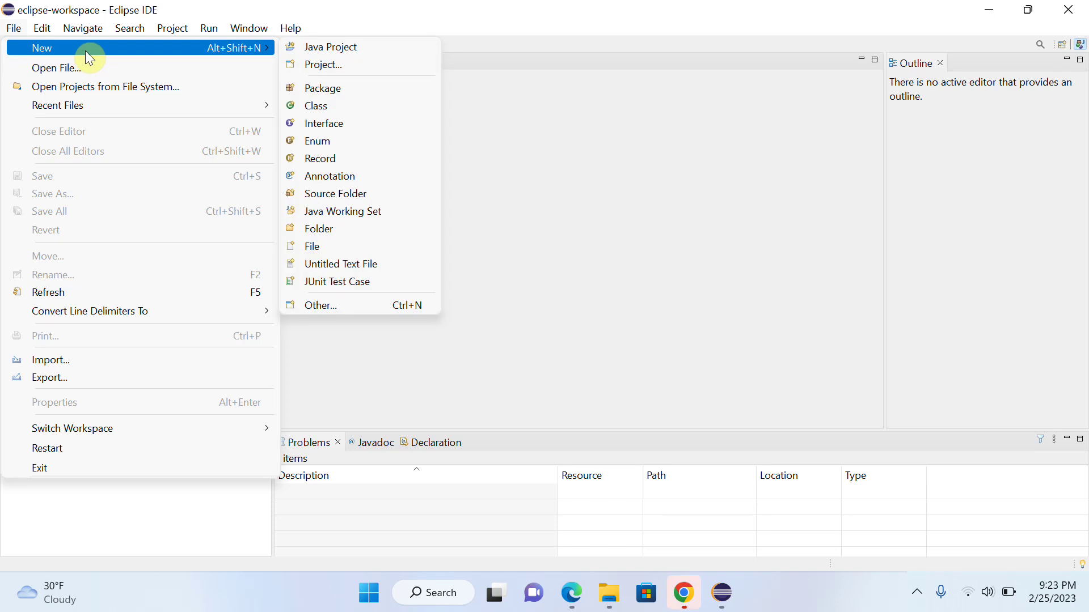
click(316, 48)
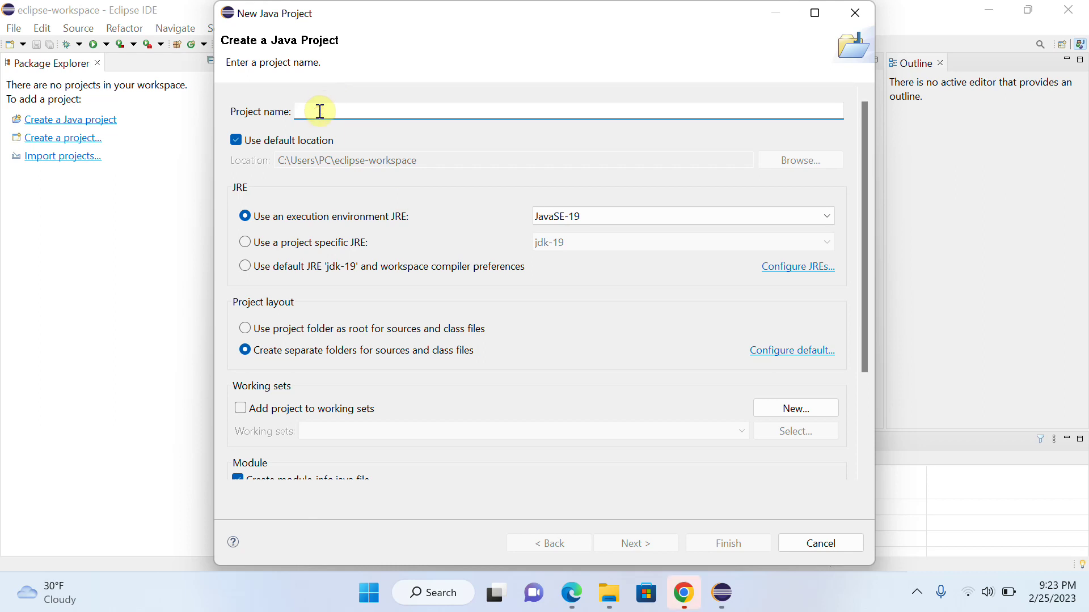
- Name the project FirstProject, keep the default JRE and layout options, and proceed to its Java build settings
text(First)
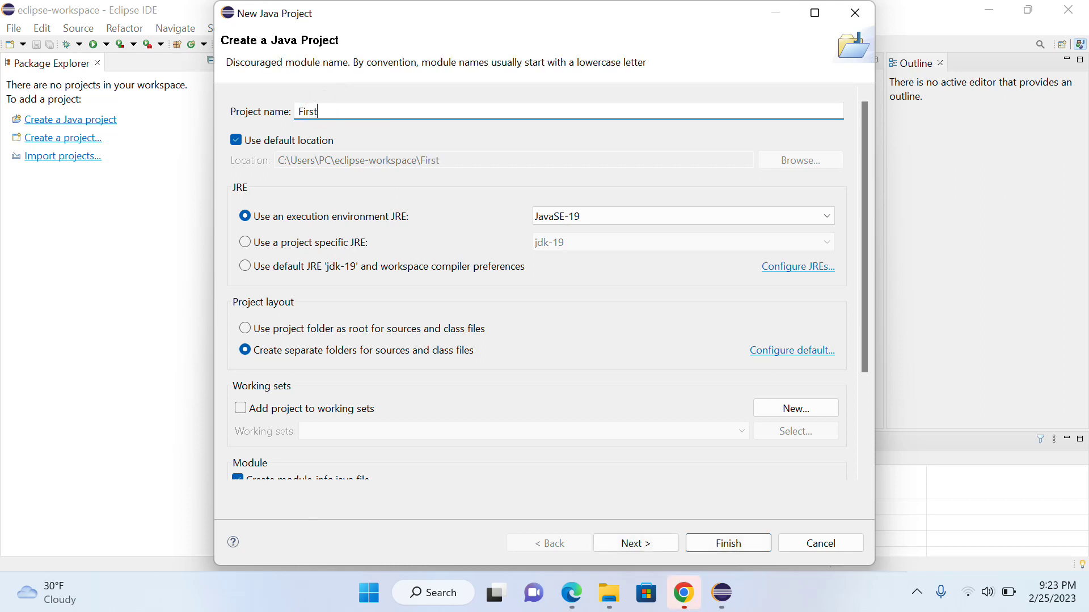
text(Project)
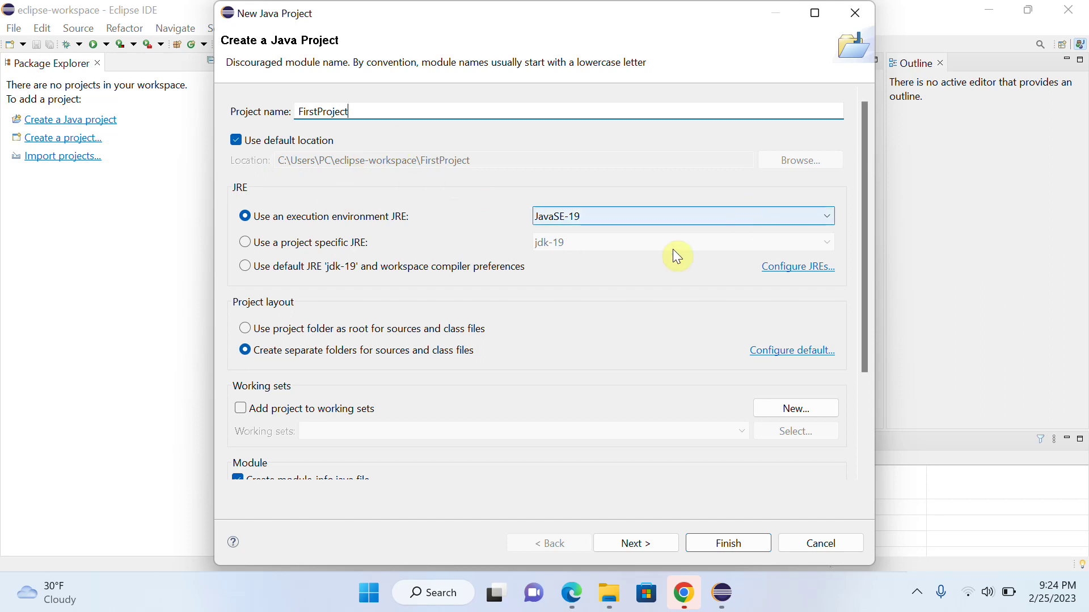
scroll(635, 370, down, 1)
scroll(635, 368, down, 3)
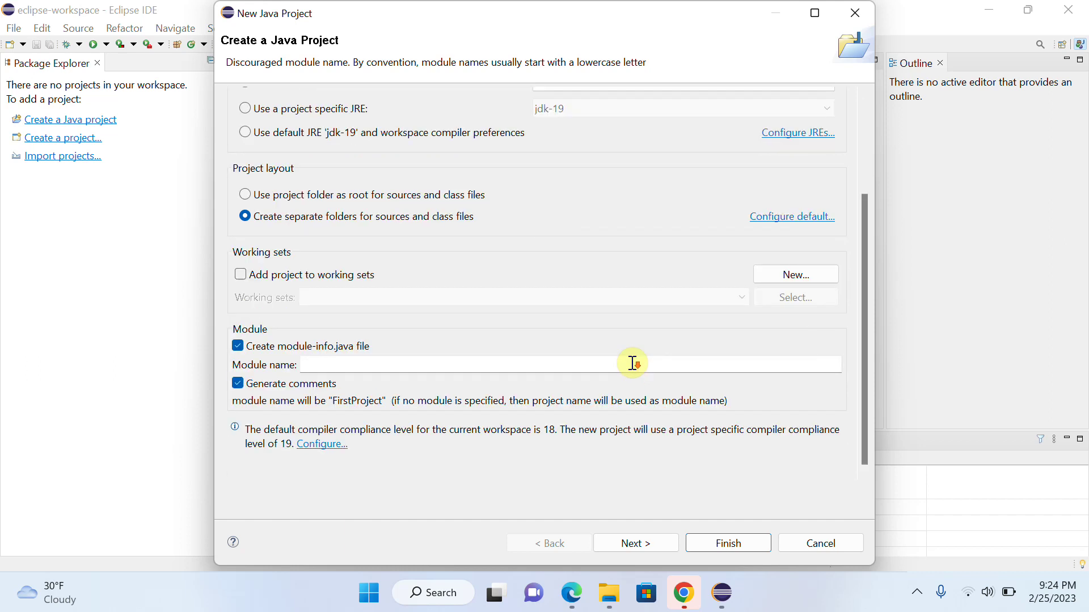
scroll(636, 404, up, 1)
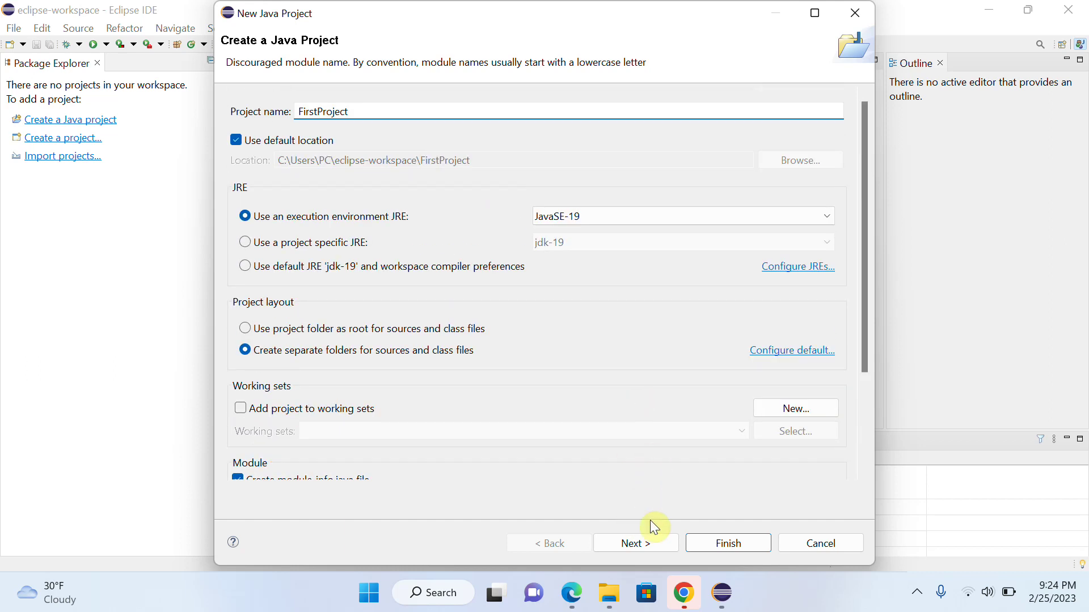
click(658, 538)
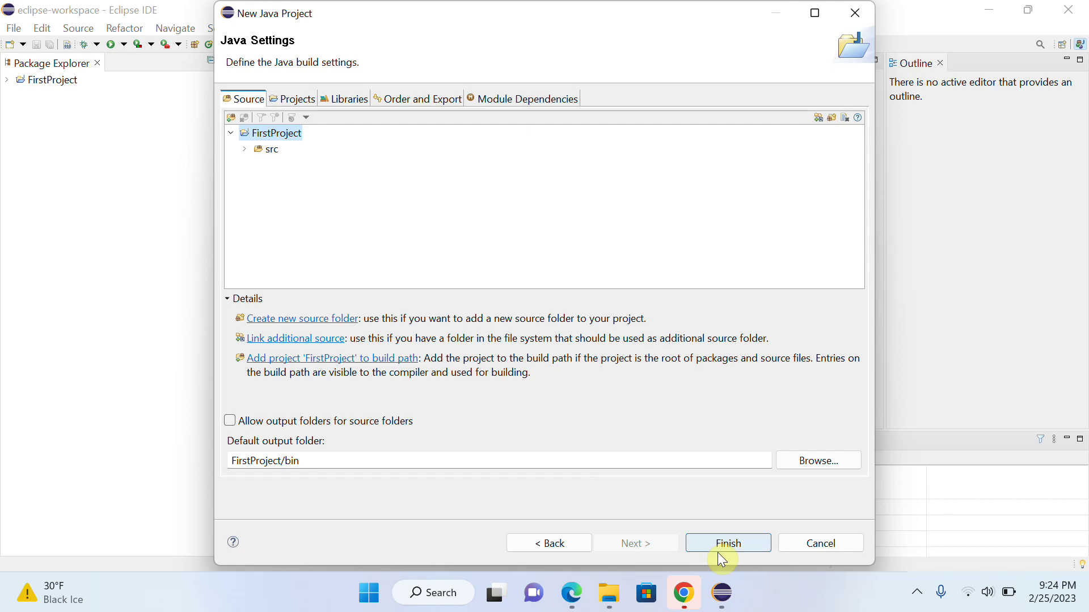
- Finish creating FirstProject with the default Java build settings and expand it to show its src folder
click(730, 545)
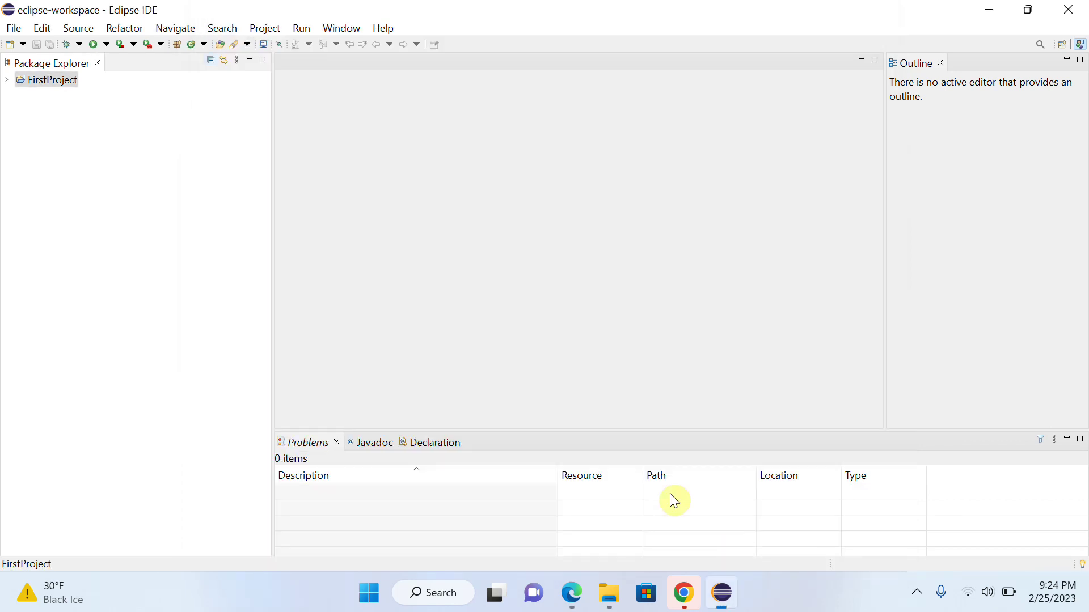
click(7, 81)
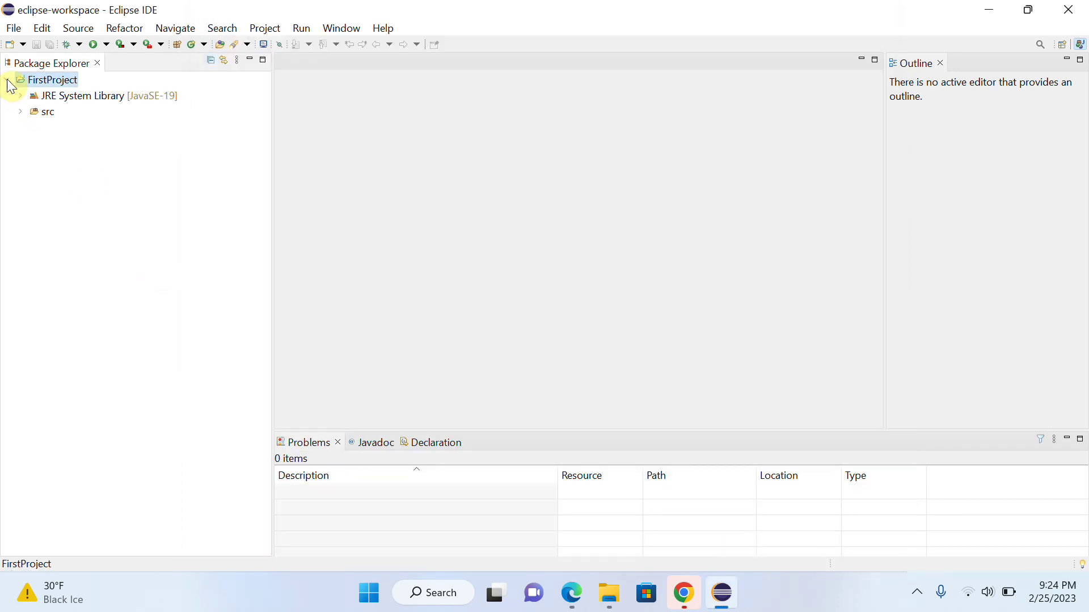
click(22, 112)
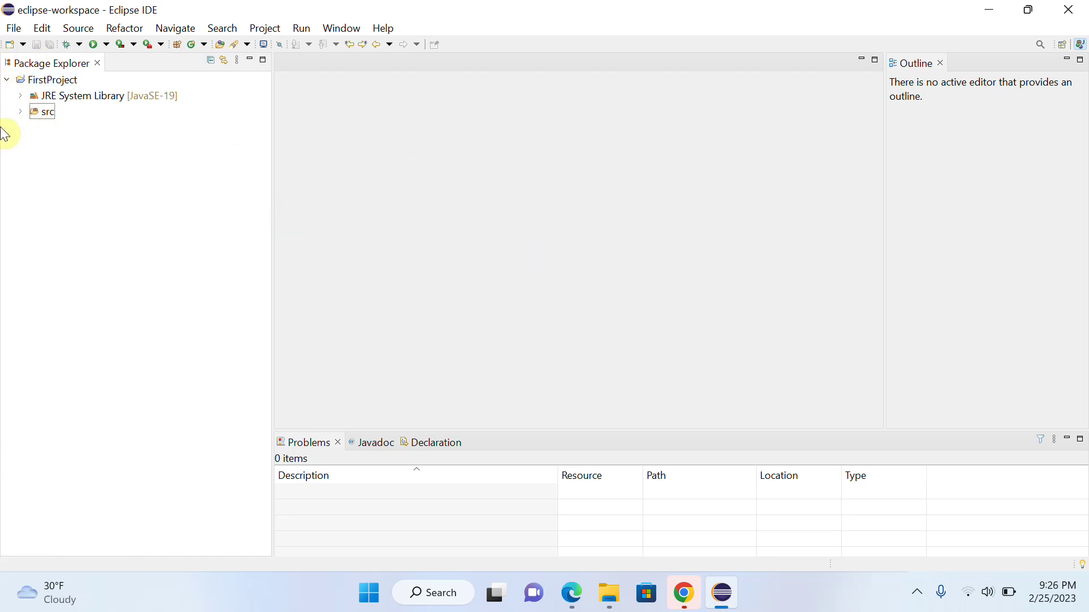
- Create a new package named Hello in the src folder of FirstProject
right_click(44, 112)
mouse_move(119, 71)
click(360, 105)
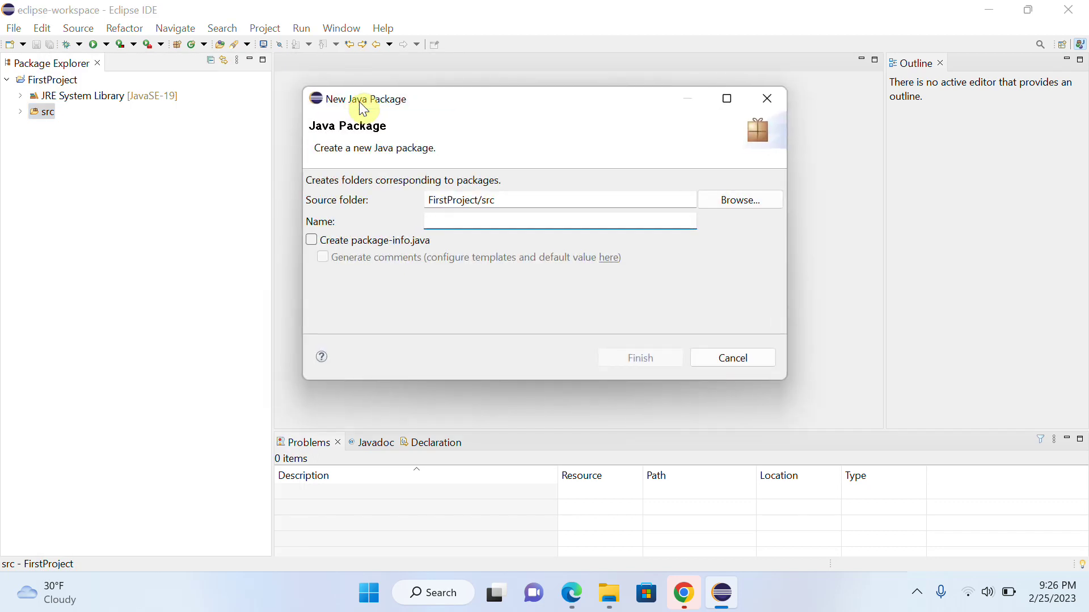
text(H)
key(BackSpace)
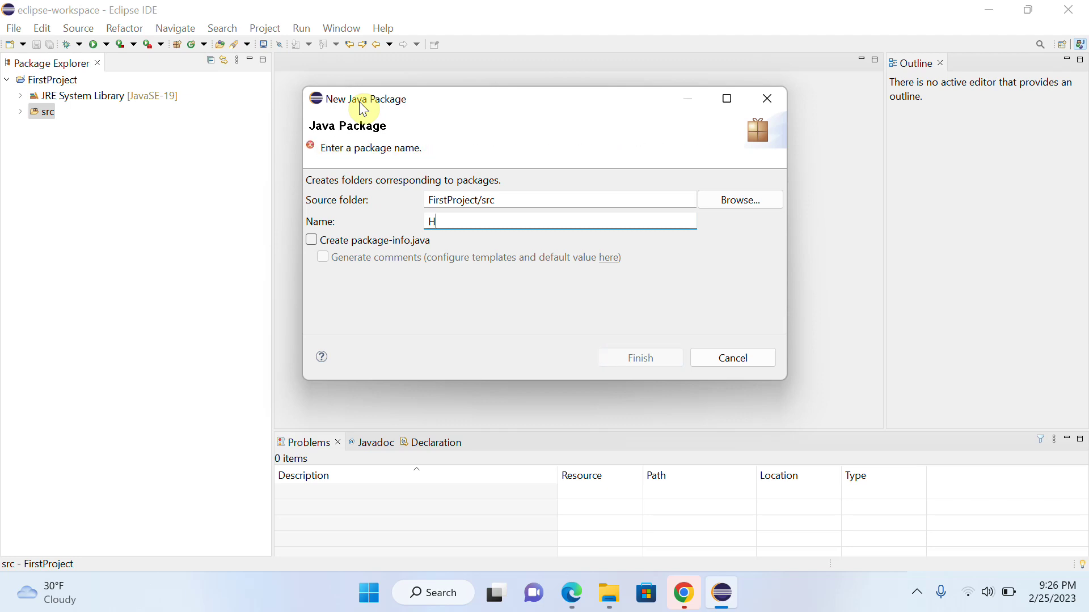
text(Hello)
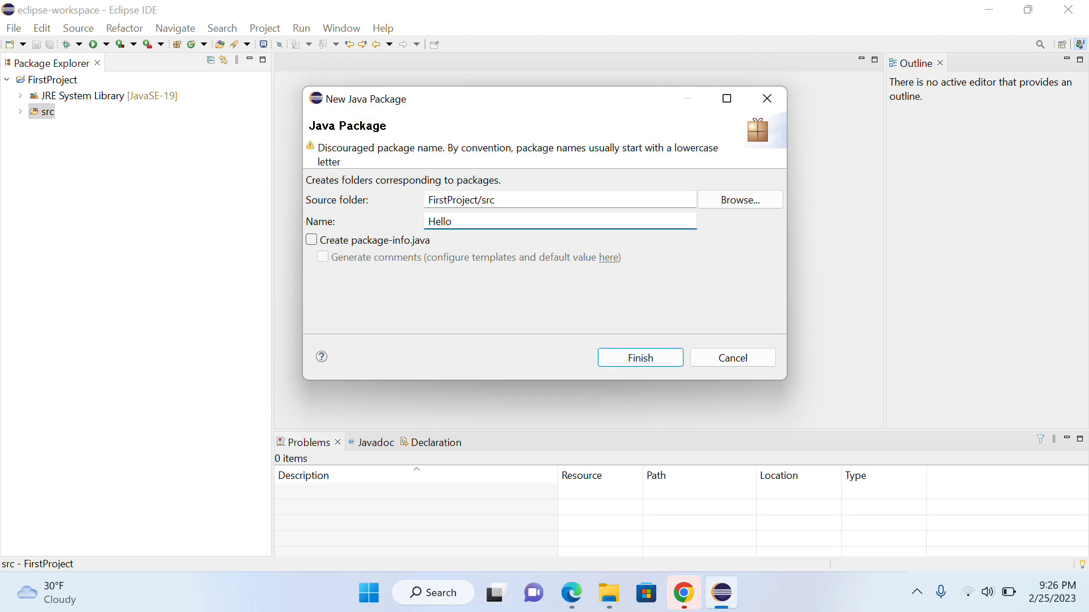
key(Return)
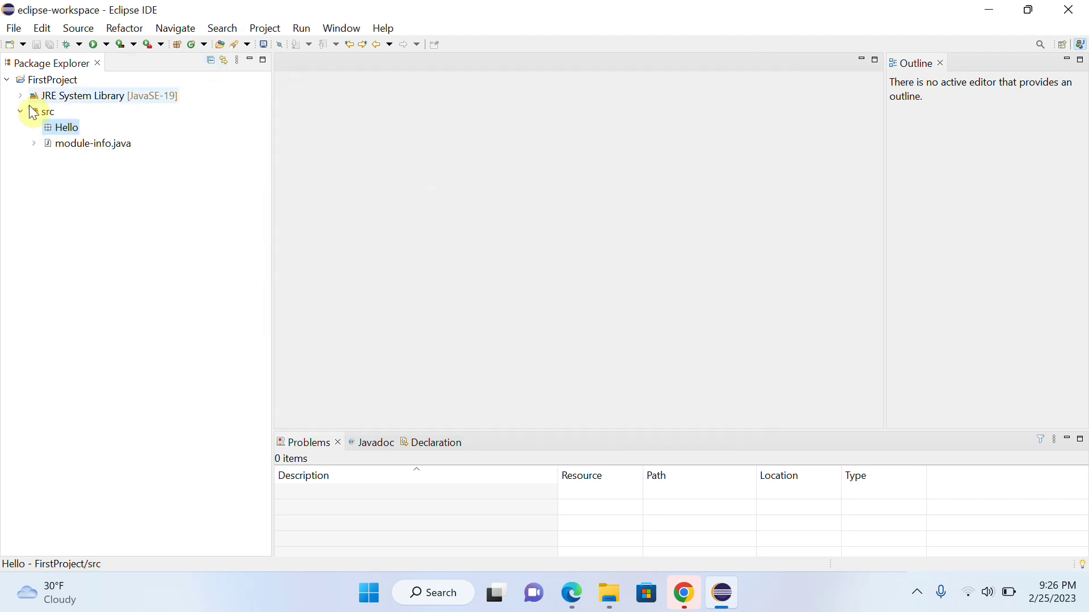
- Create a public class named KhanPedia in the Hello package, including a public static void main method stub
right_click(65, 127)
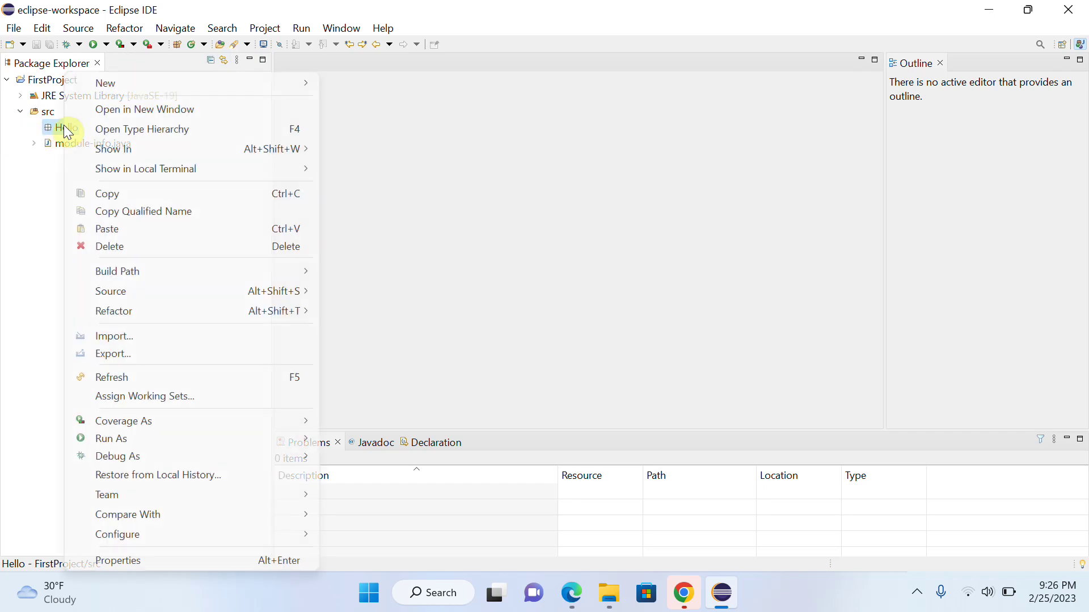
mouse_move(131, 86)
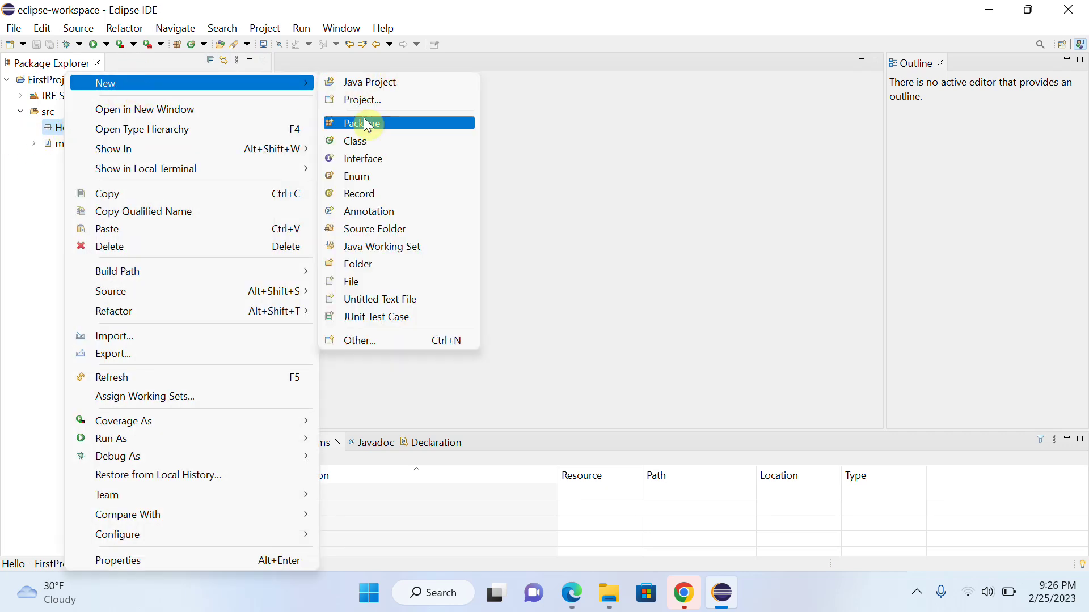
click(367, 142)
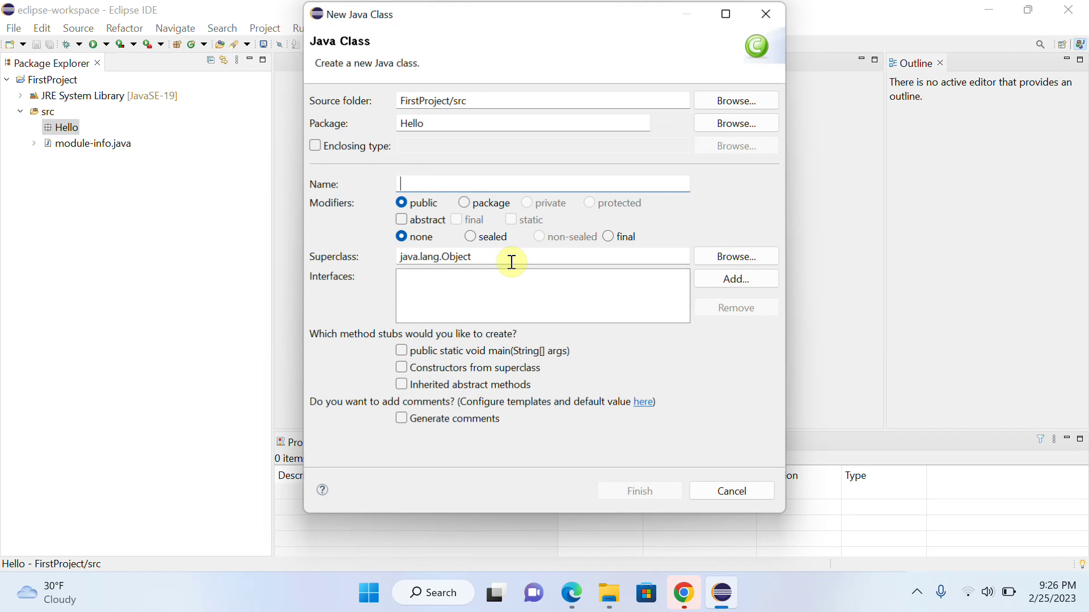
text(Khan)
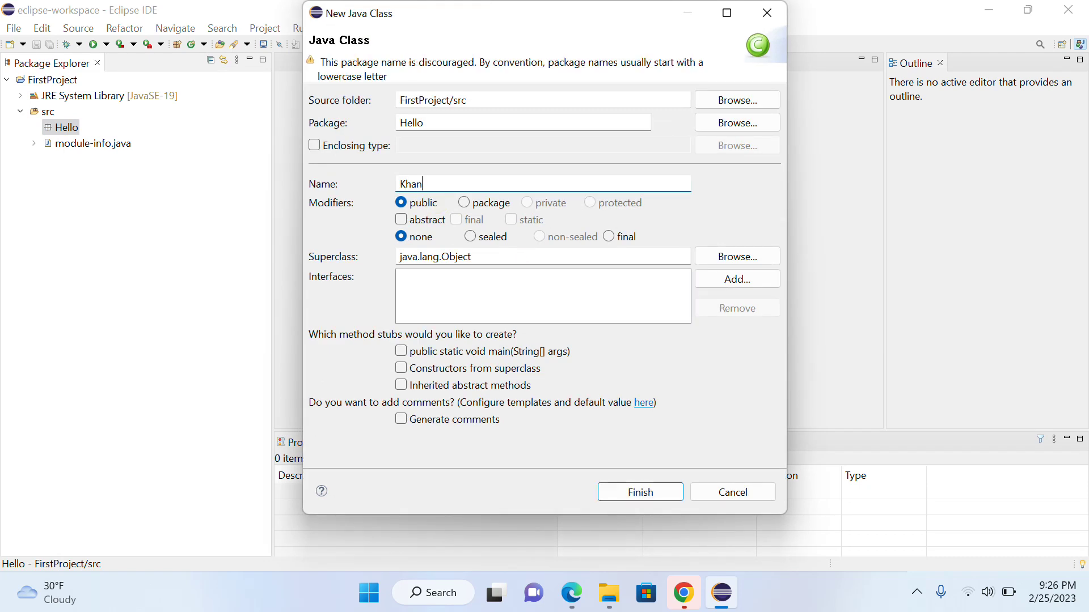
text(Pedia)
click(401, 352)
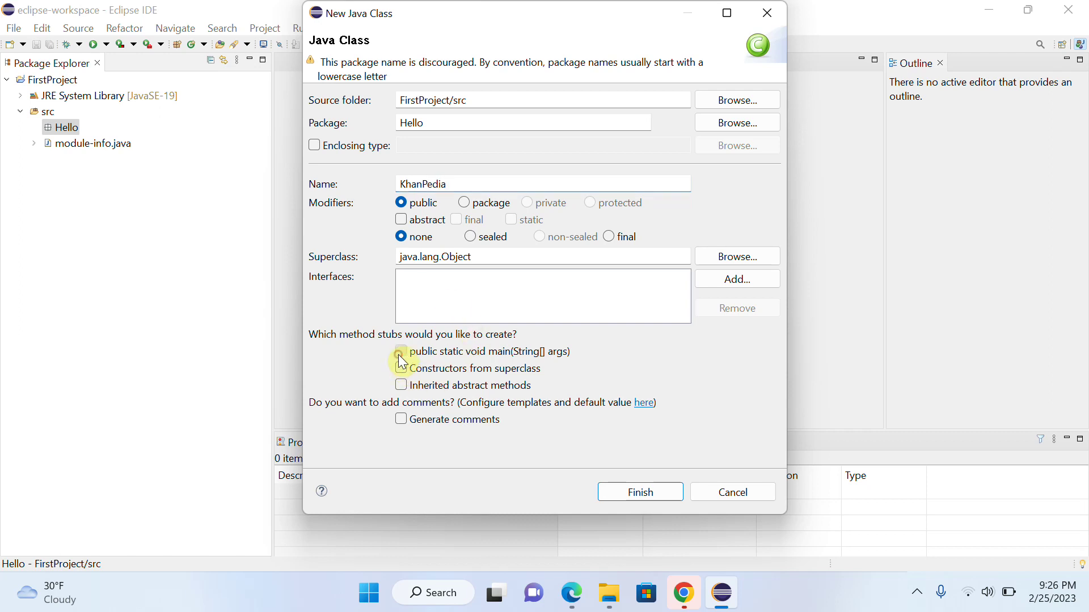
click(647, 491)
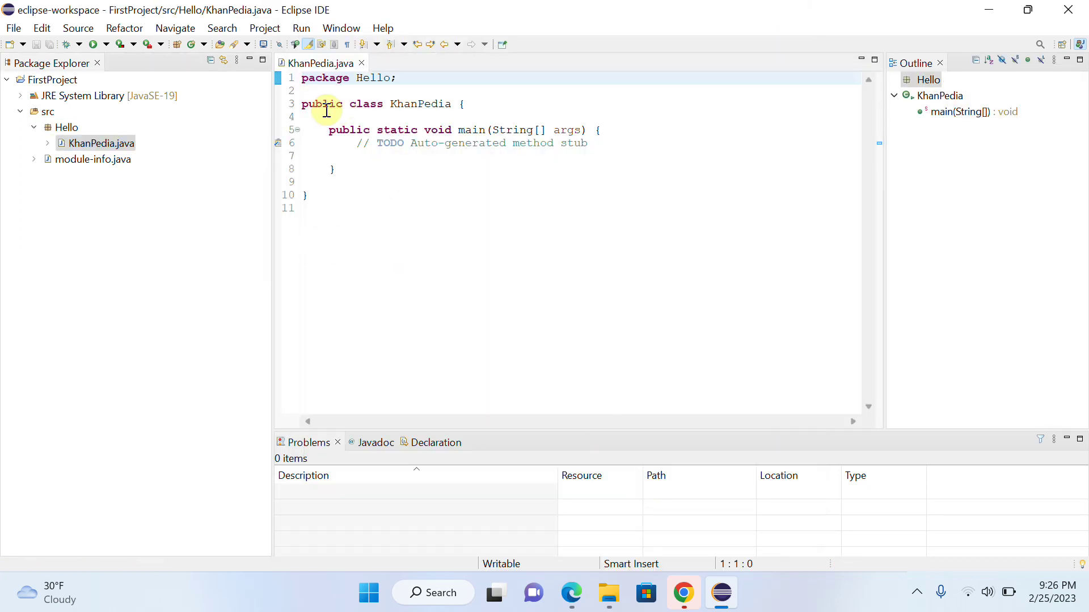
- Add a System.out.print statement inside the main method, below the TODO comment
click(379, 162)
key(Tab)
key(Tab)
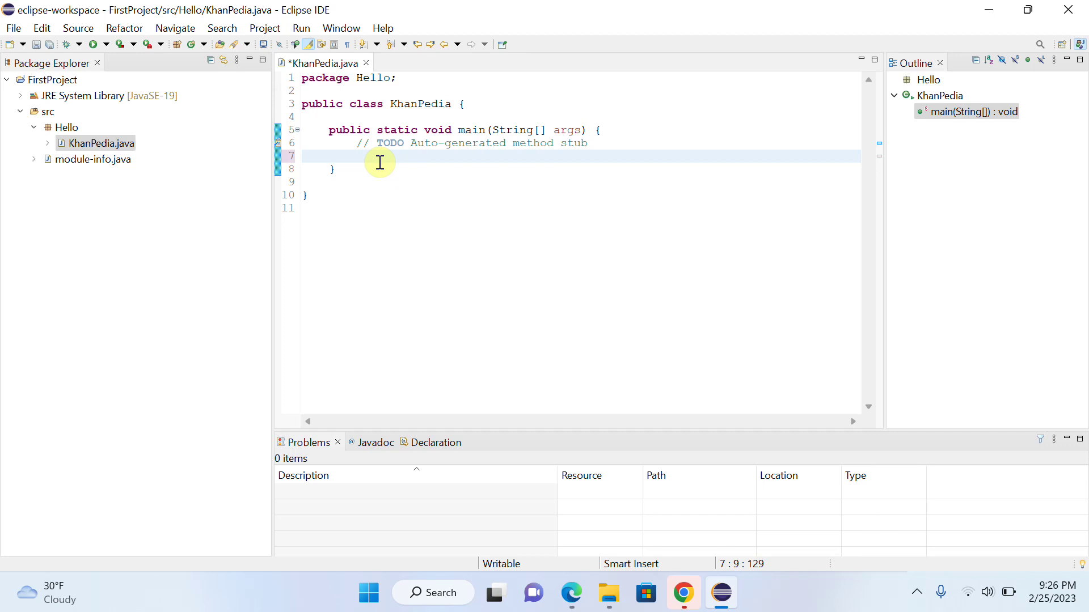
text(S)
text(ystem)
text(.put)
key(BackSpace)
key(BackSpace)
key(BackSpace)
text(out.pri)
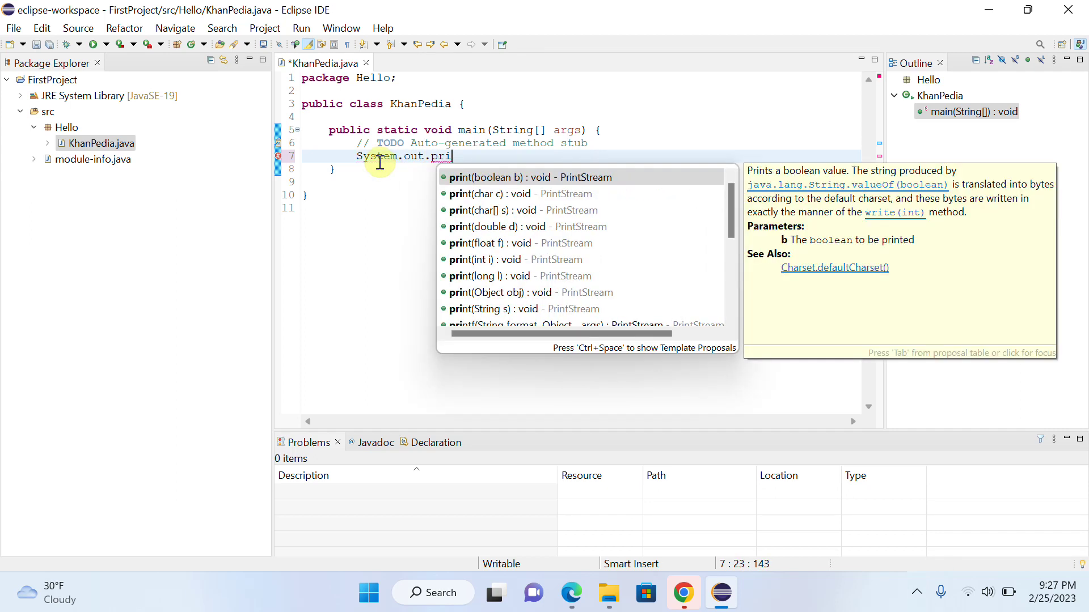
key(Down)
key(Up)
key(Return)
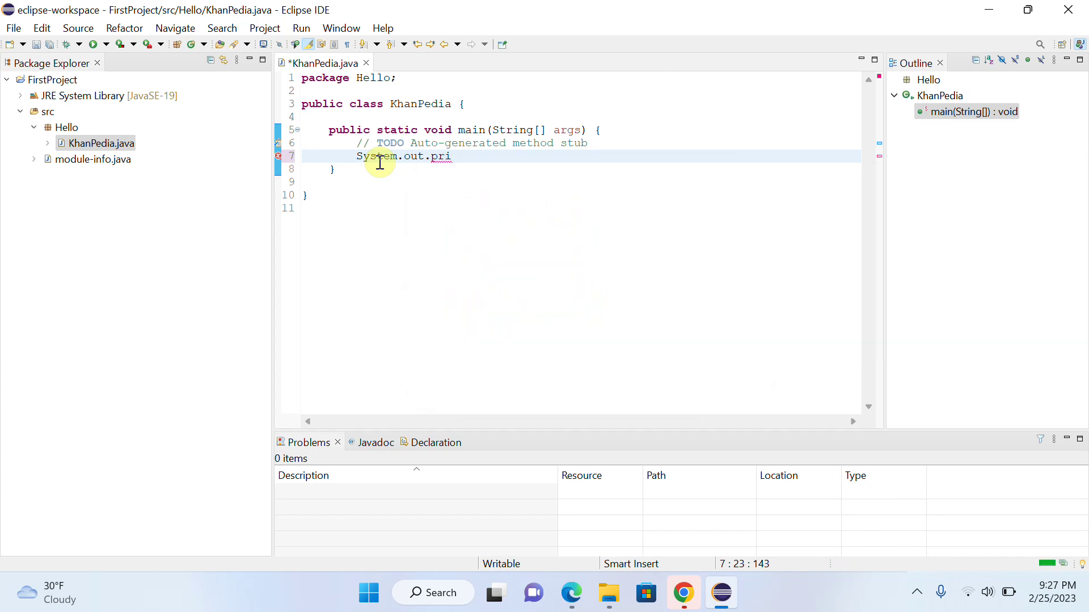
- Give the print statement the string argument "Hello It's First Program"
text(")
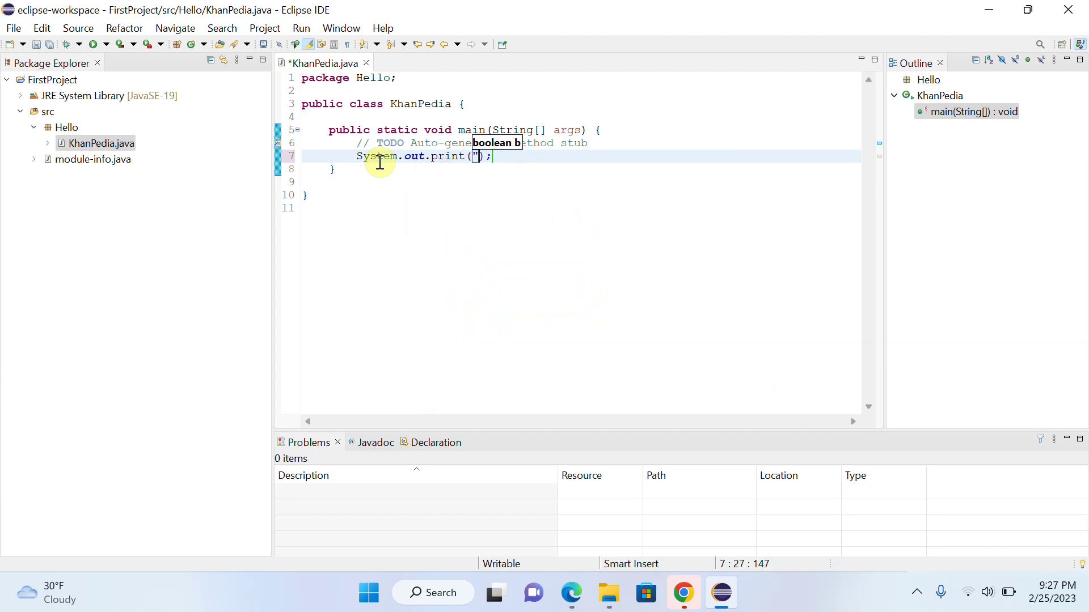
text(")
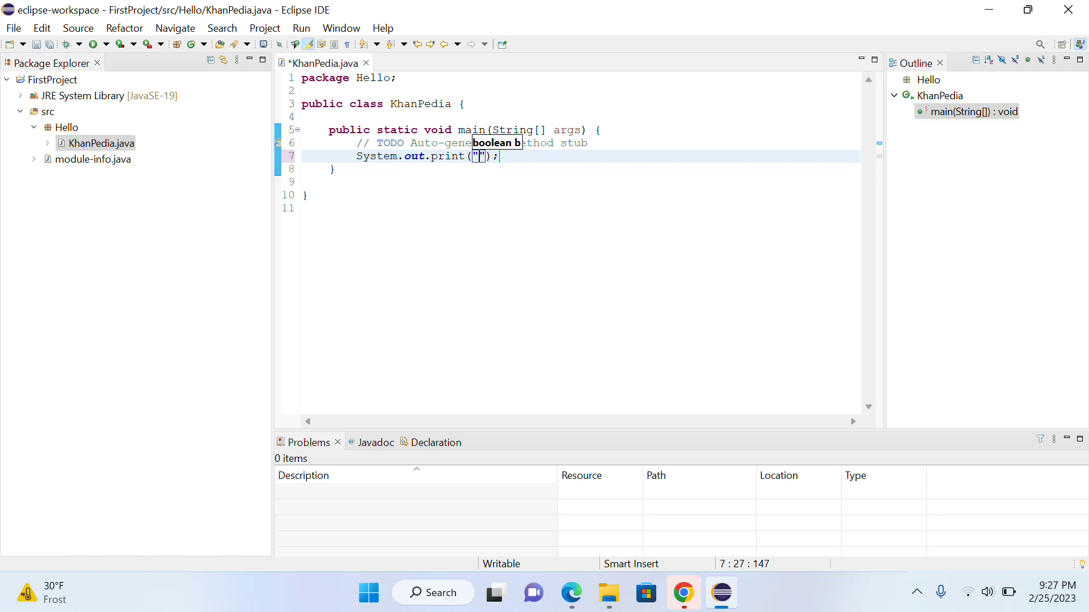
text(Hello It's  )
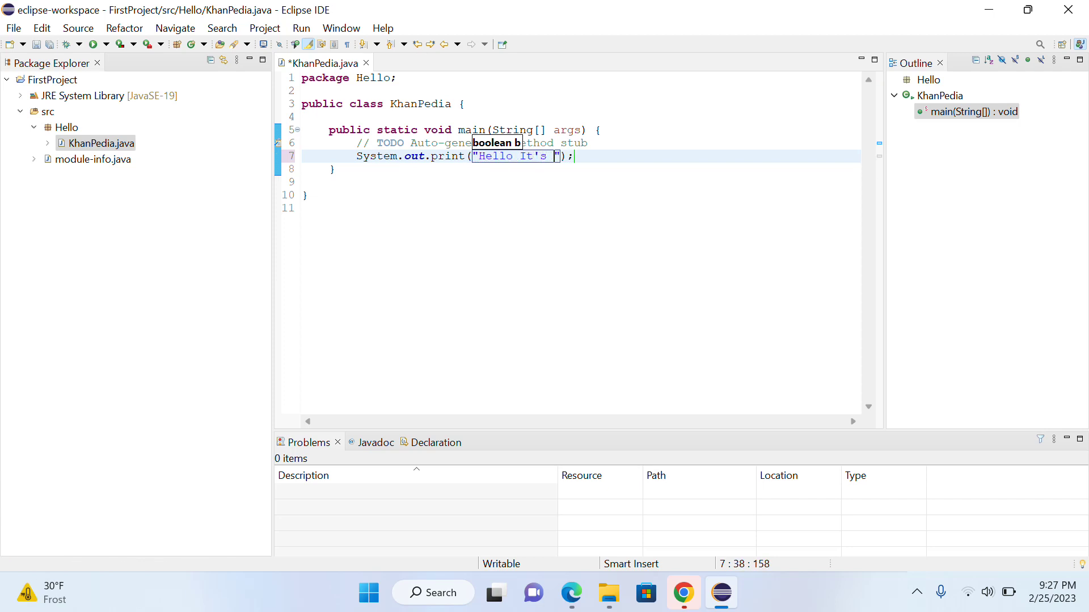
text(FirstProgram)
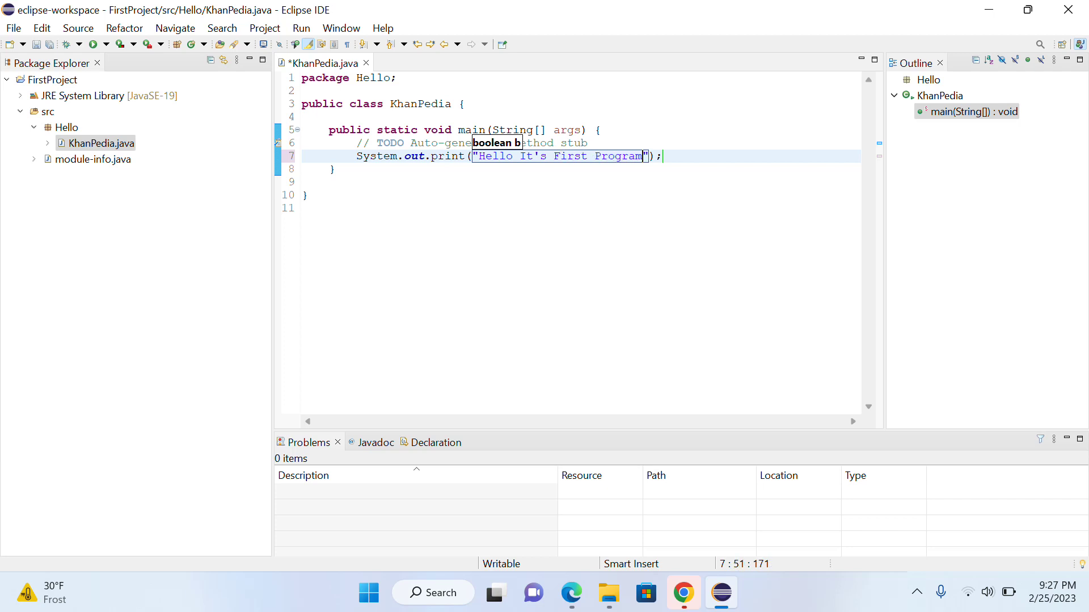
- Save KhanPedia.java, run it as a Java application, and highlight its output in the console
click(417, 279)
key(ctrl+s)
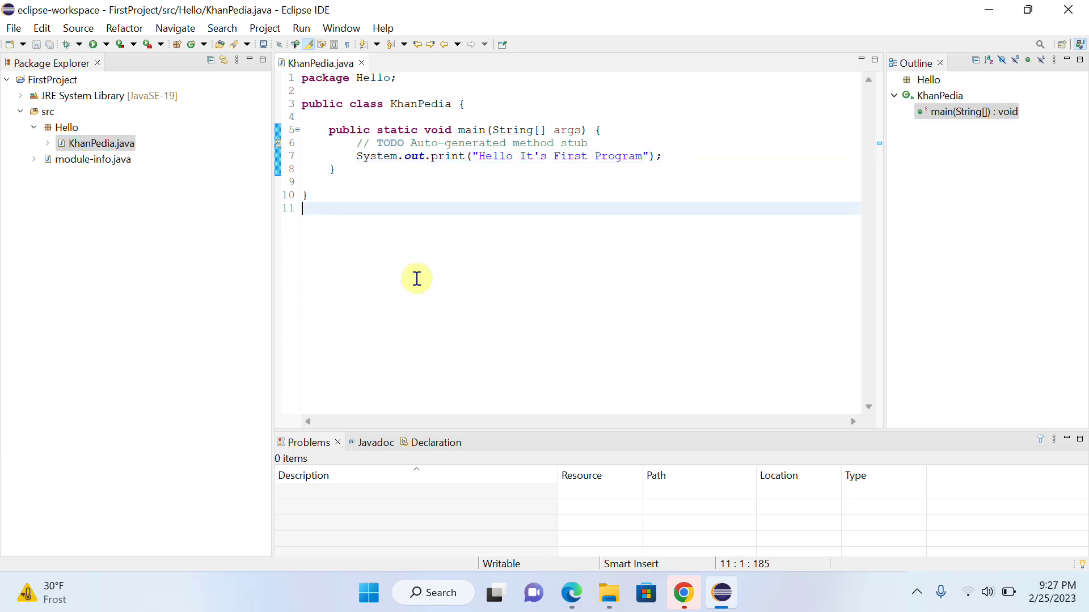
click(93, 49)
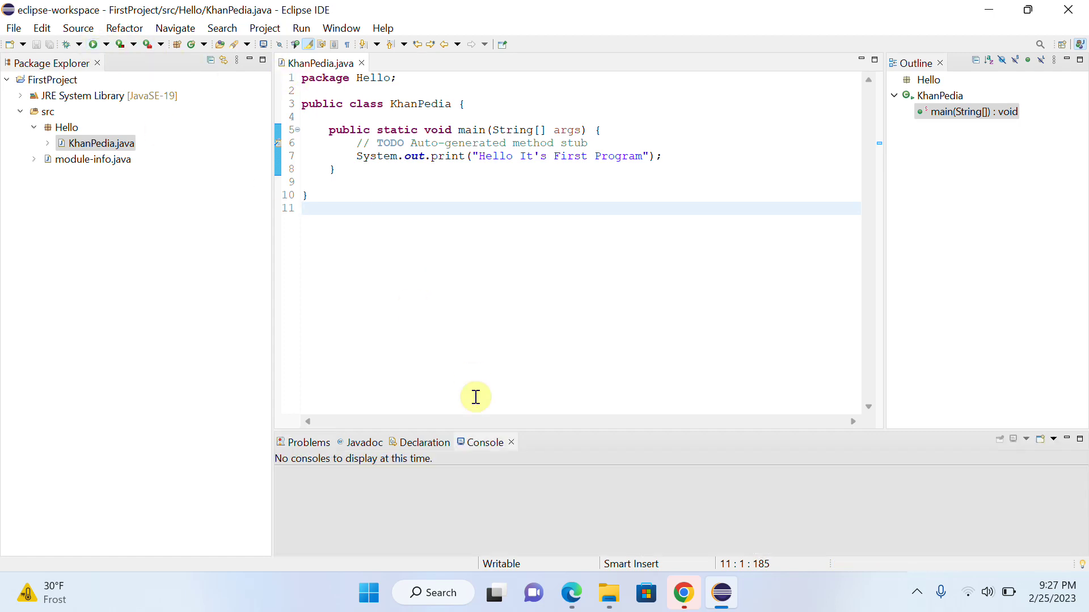
drag(452, 474, 280, 478)
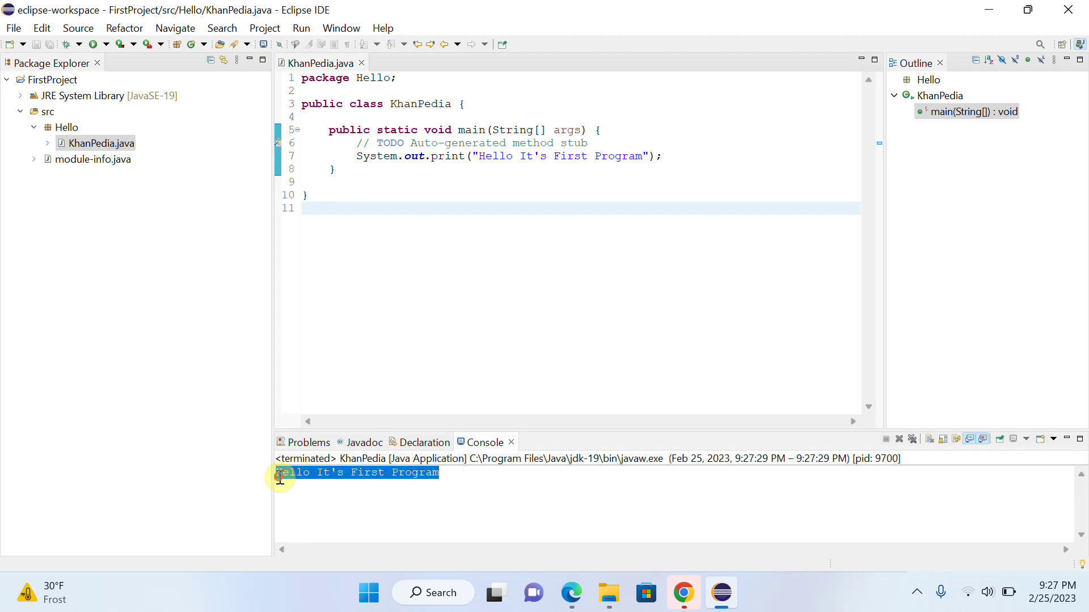